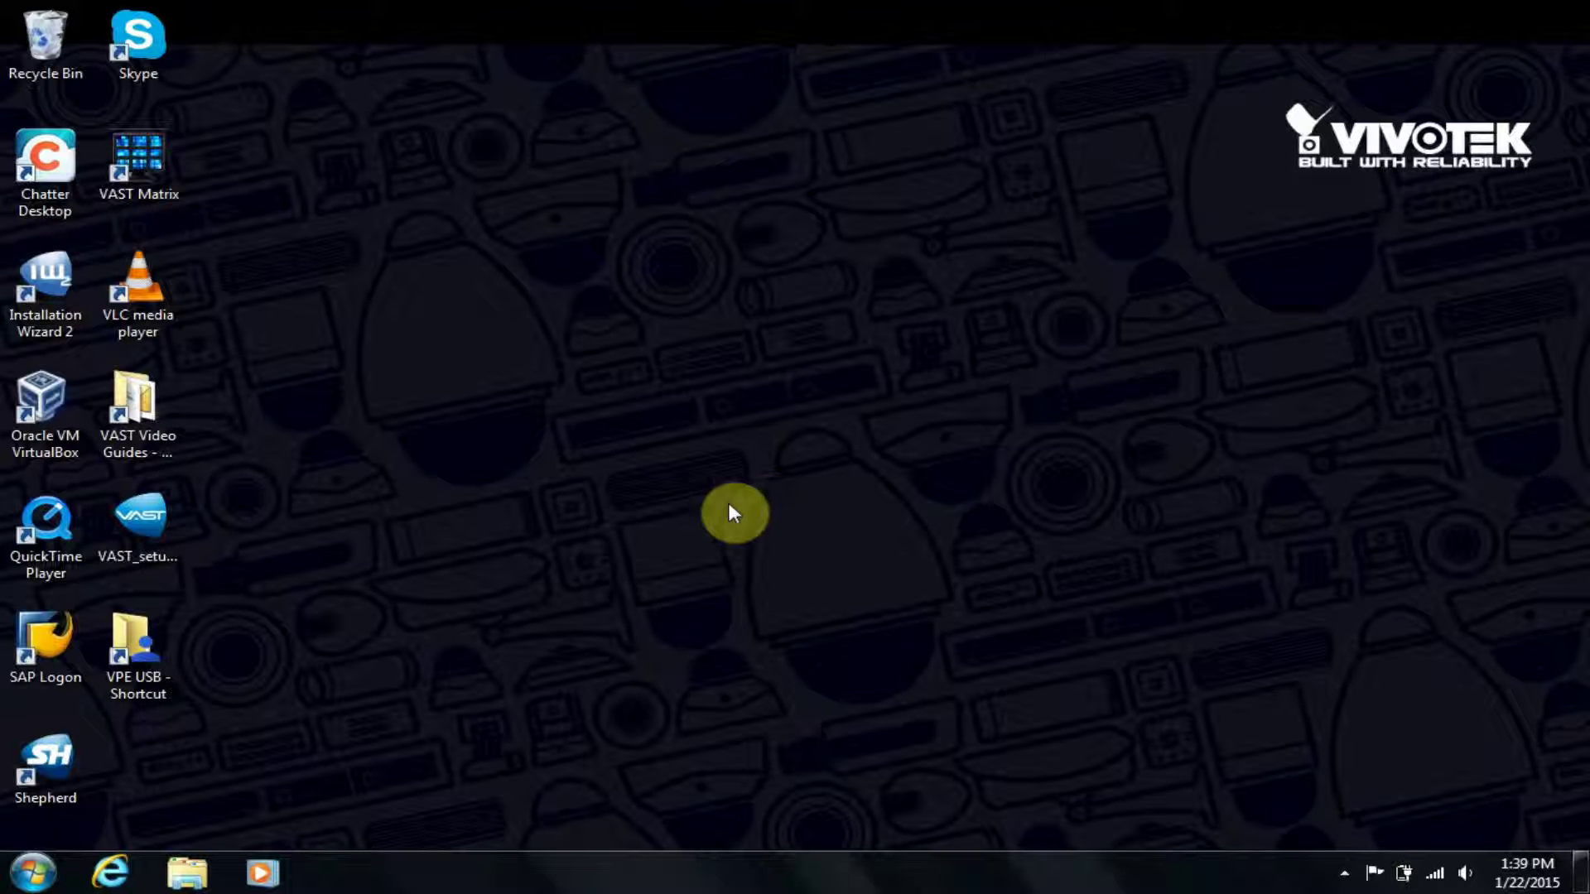
Launch VAST_setup, accept the license agreement and keep the default destination folder.
double_click(131, 548)
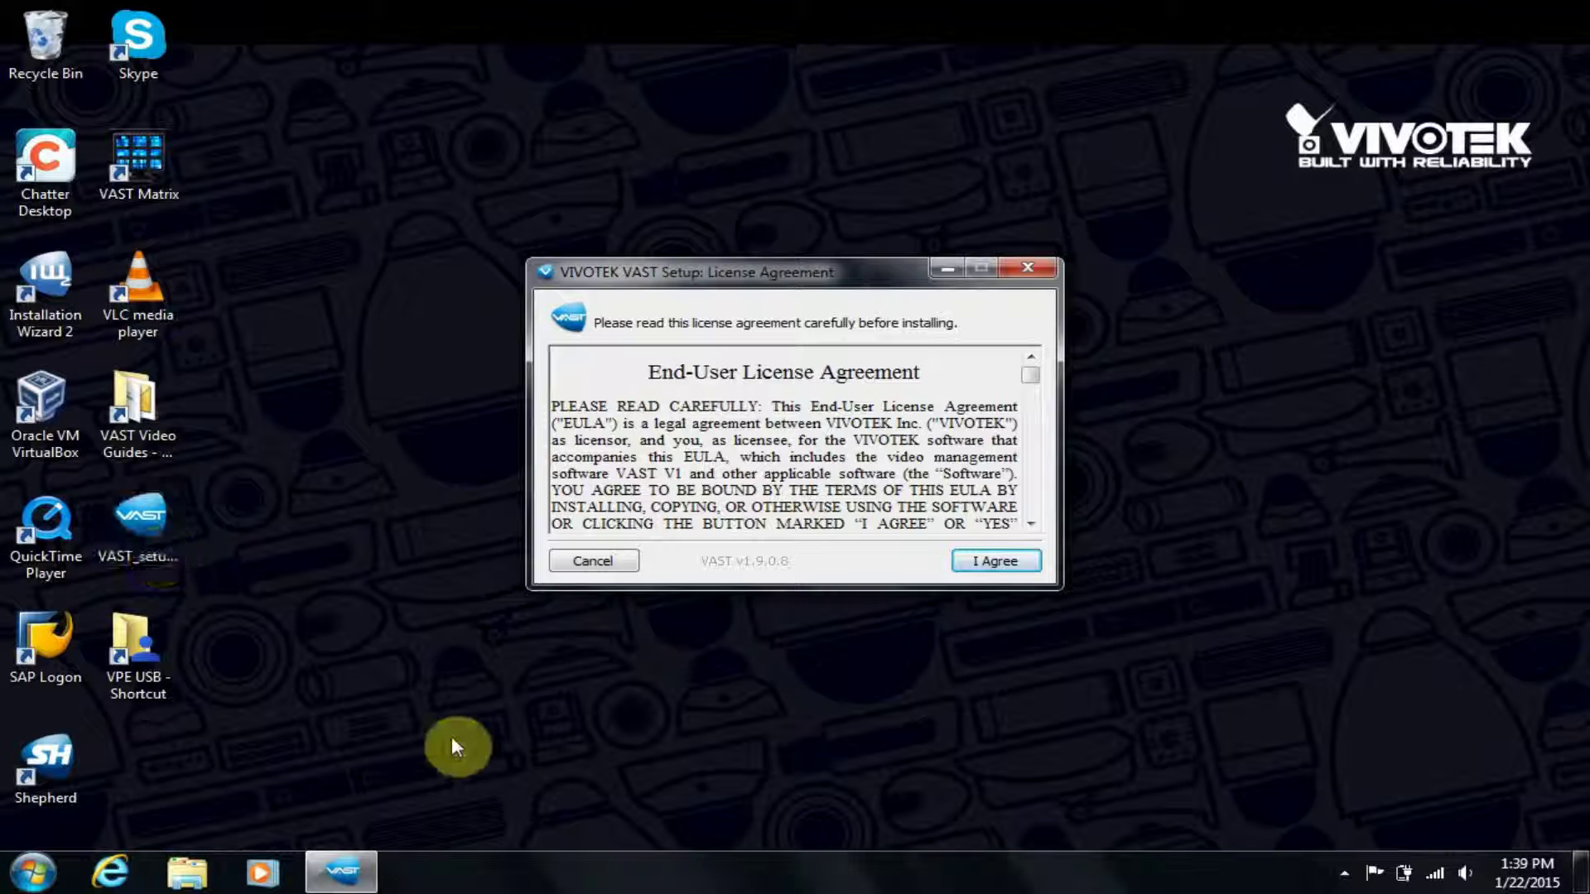
click(975, 566)
click(975, 568)
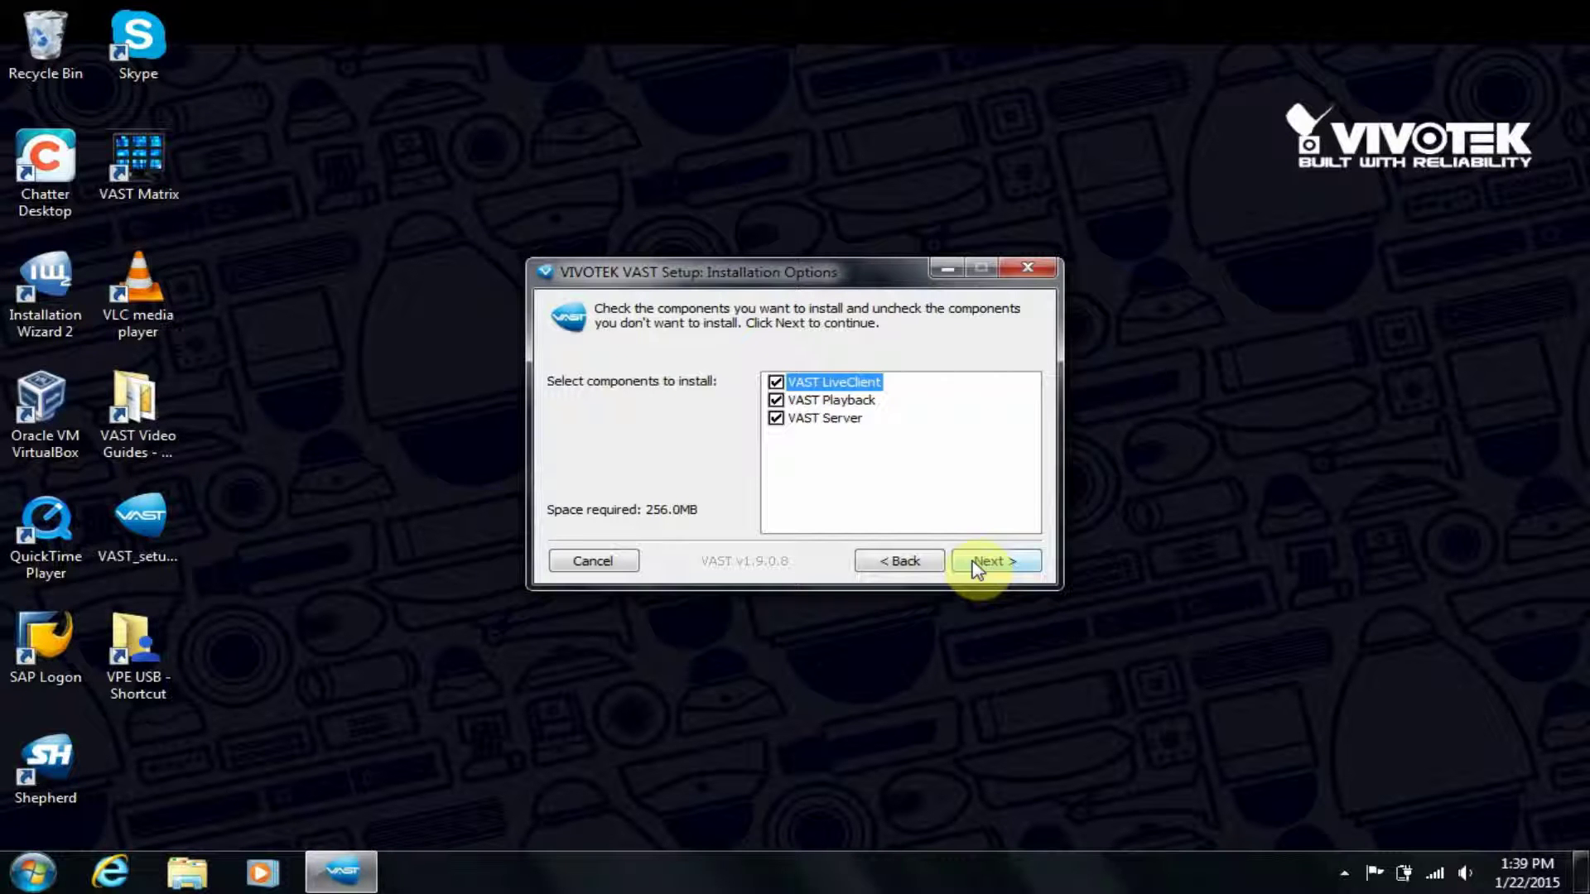
Toggle LiveClient and Playback off and back on, leaving all three components checked.
click(775, 382)
click(775, 400)
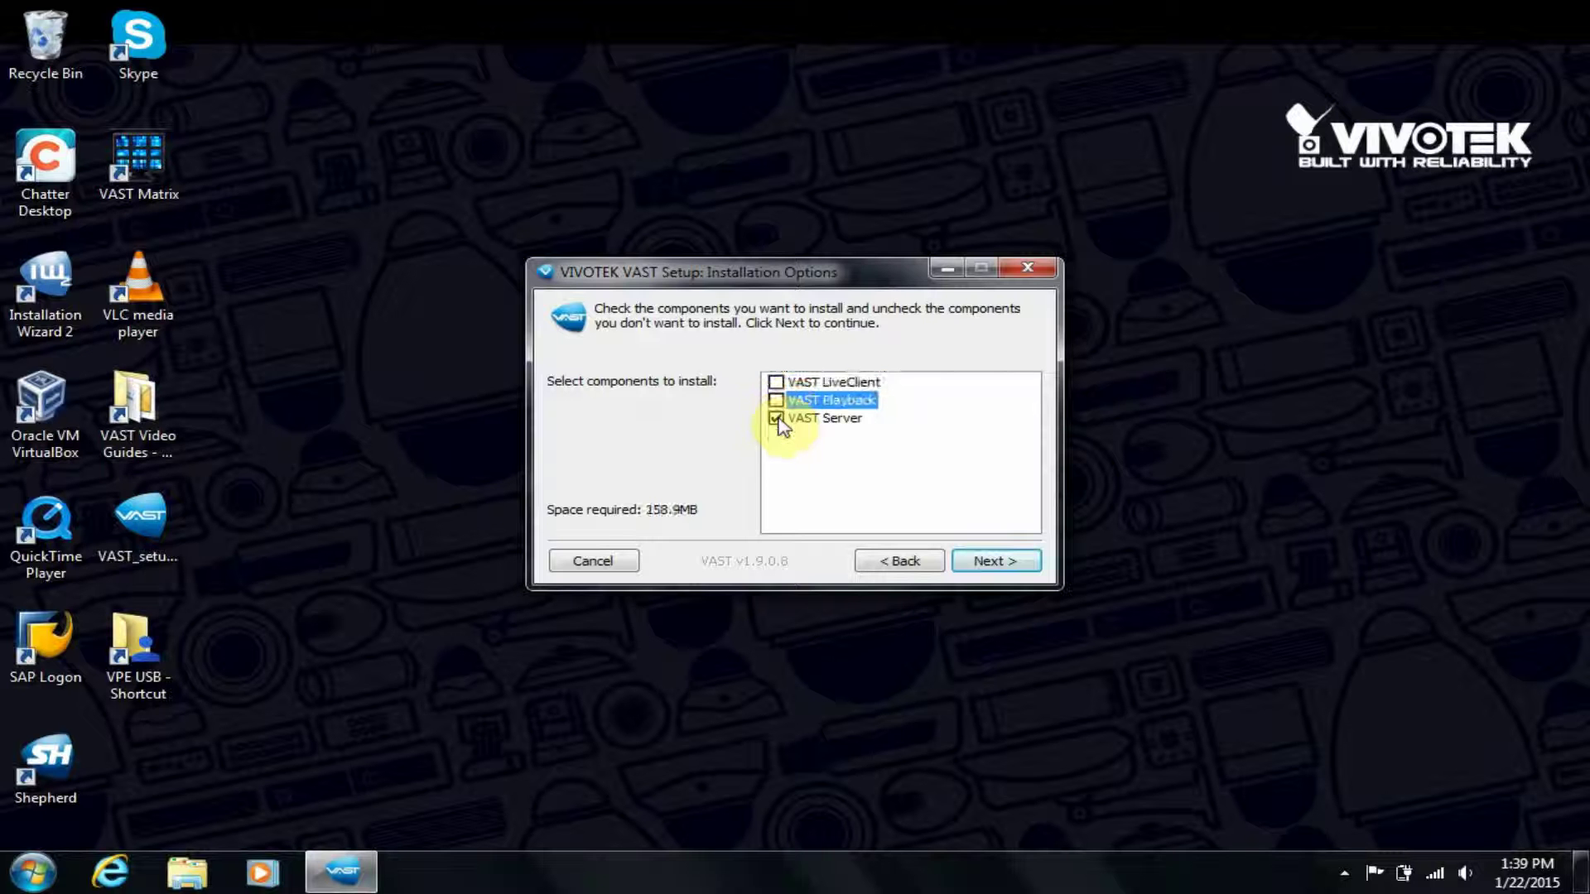
click(775, 400)
click(775, 382)
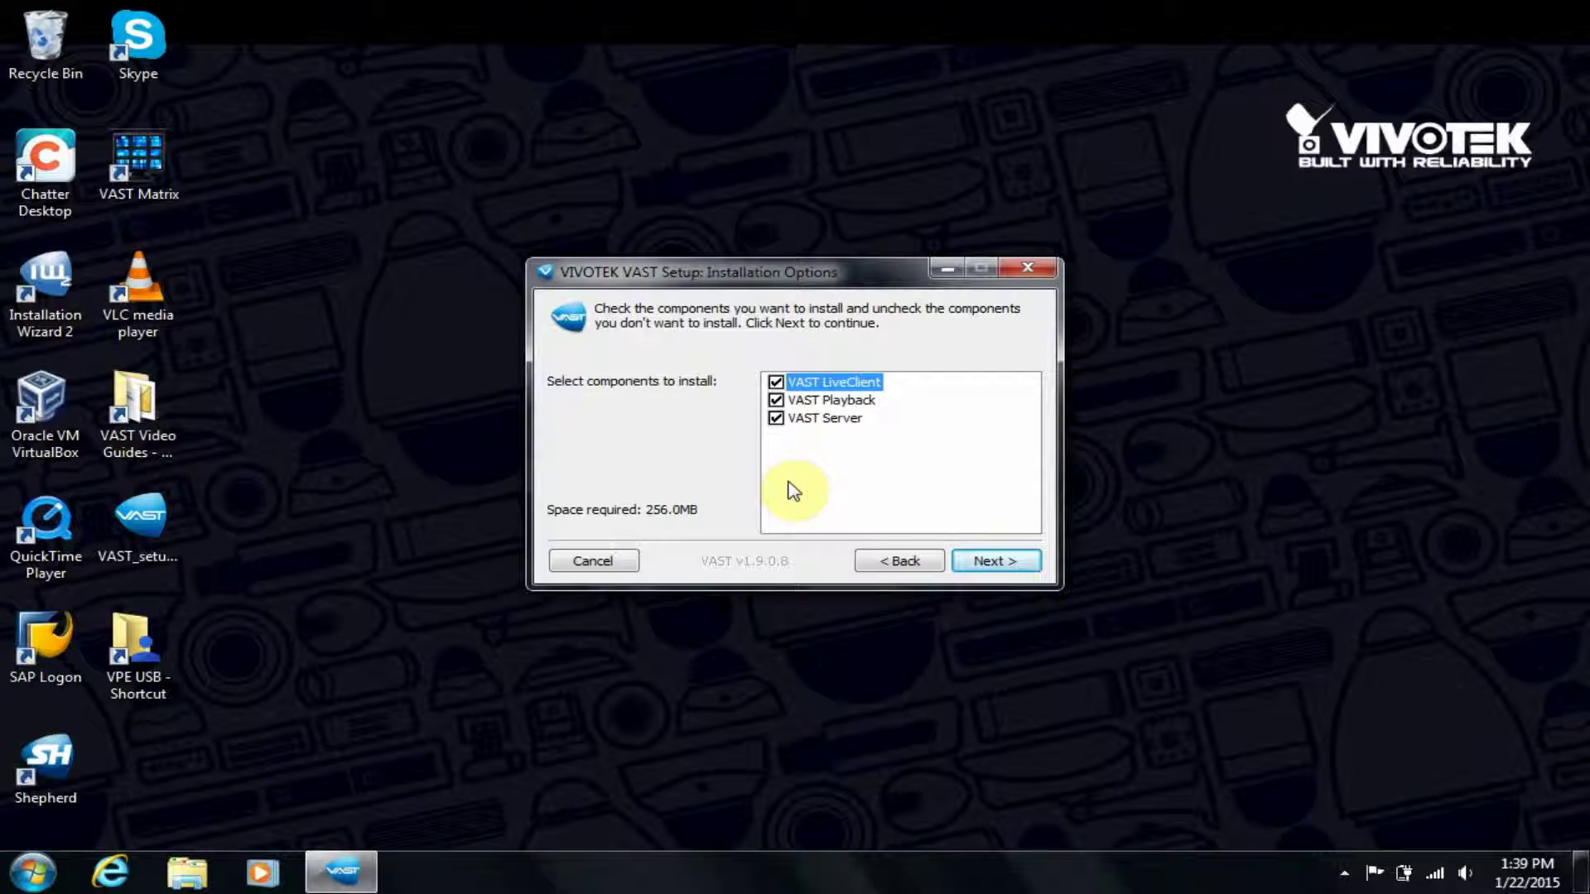
Continue with all components and enter and confirm the server password.
click(993, 561)
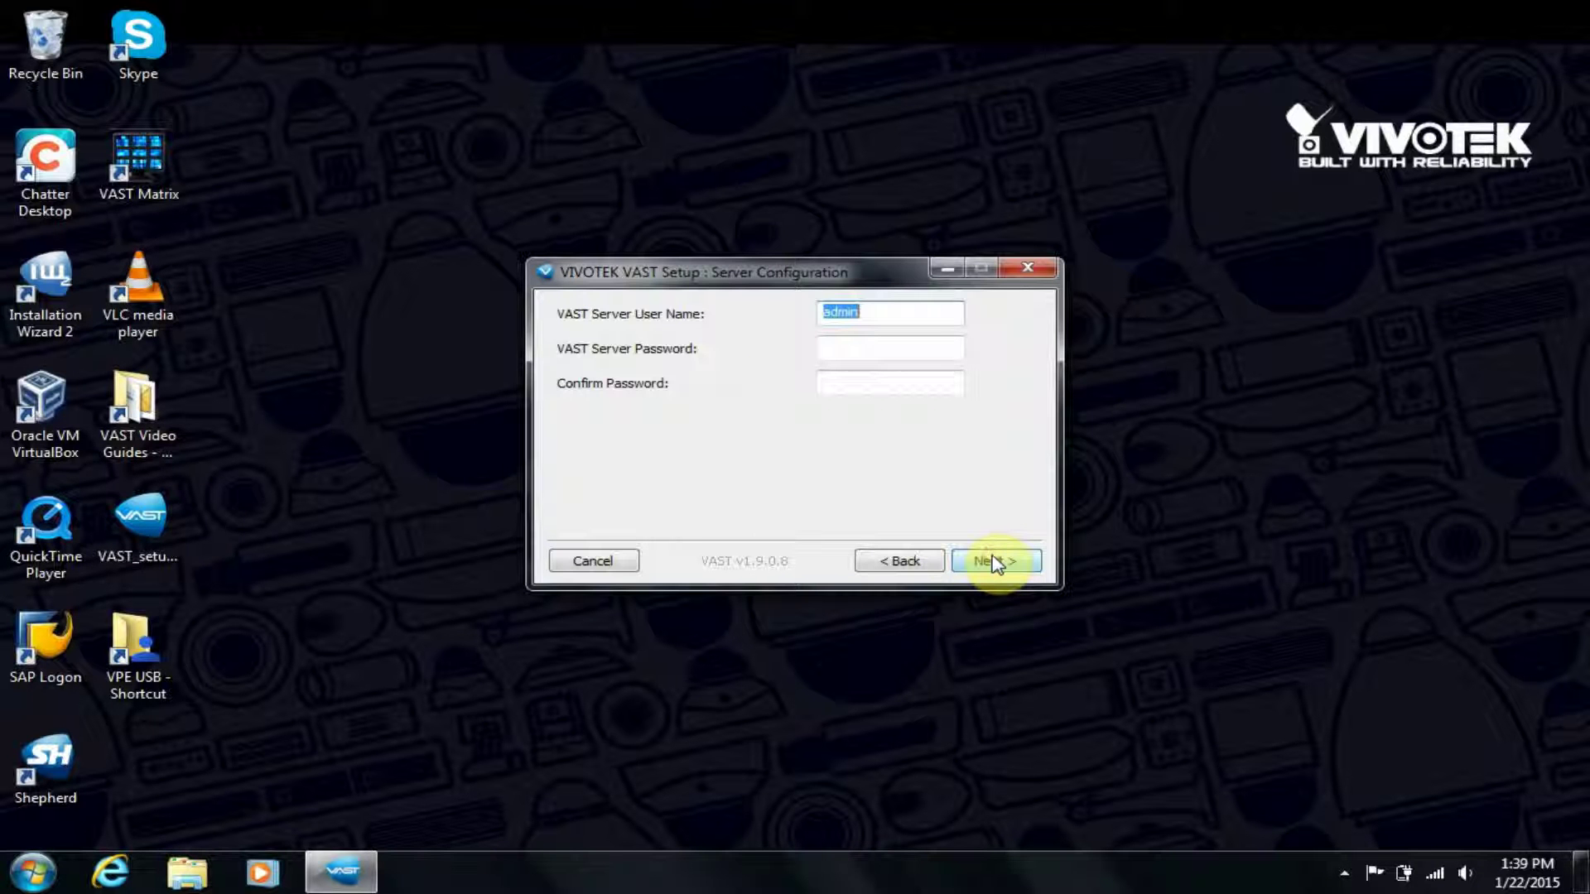
click(885, 345)
text(admin)
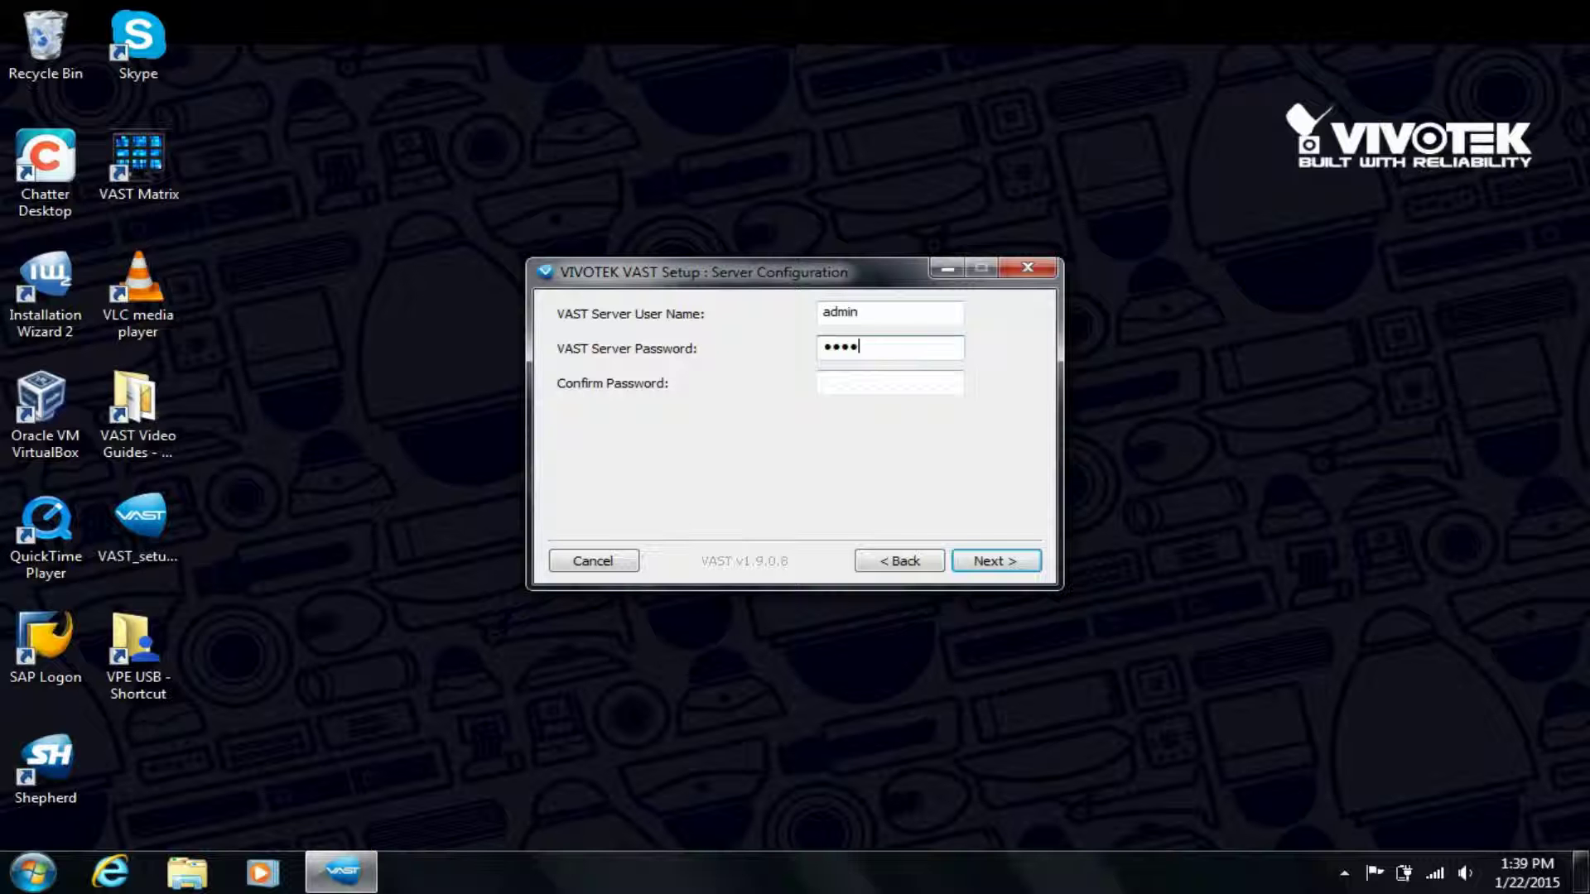
key(Tab)
text(admin)
click(991, 562)
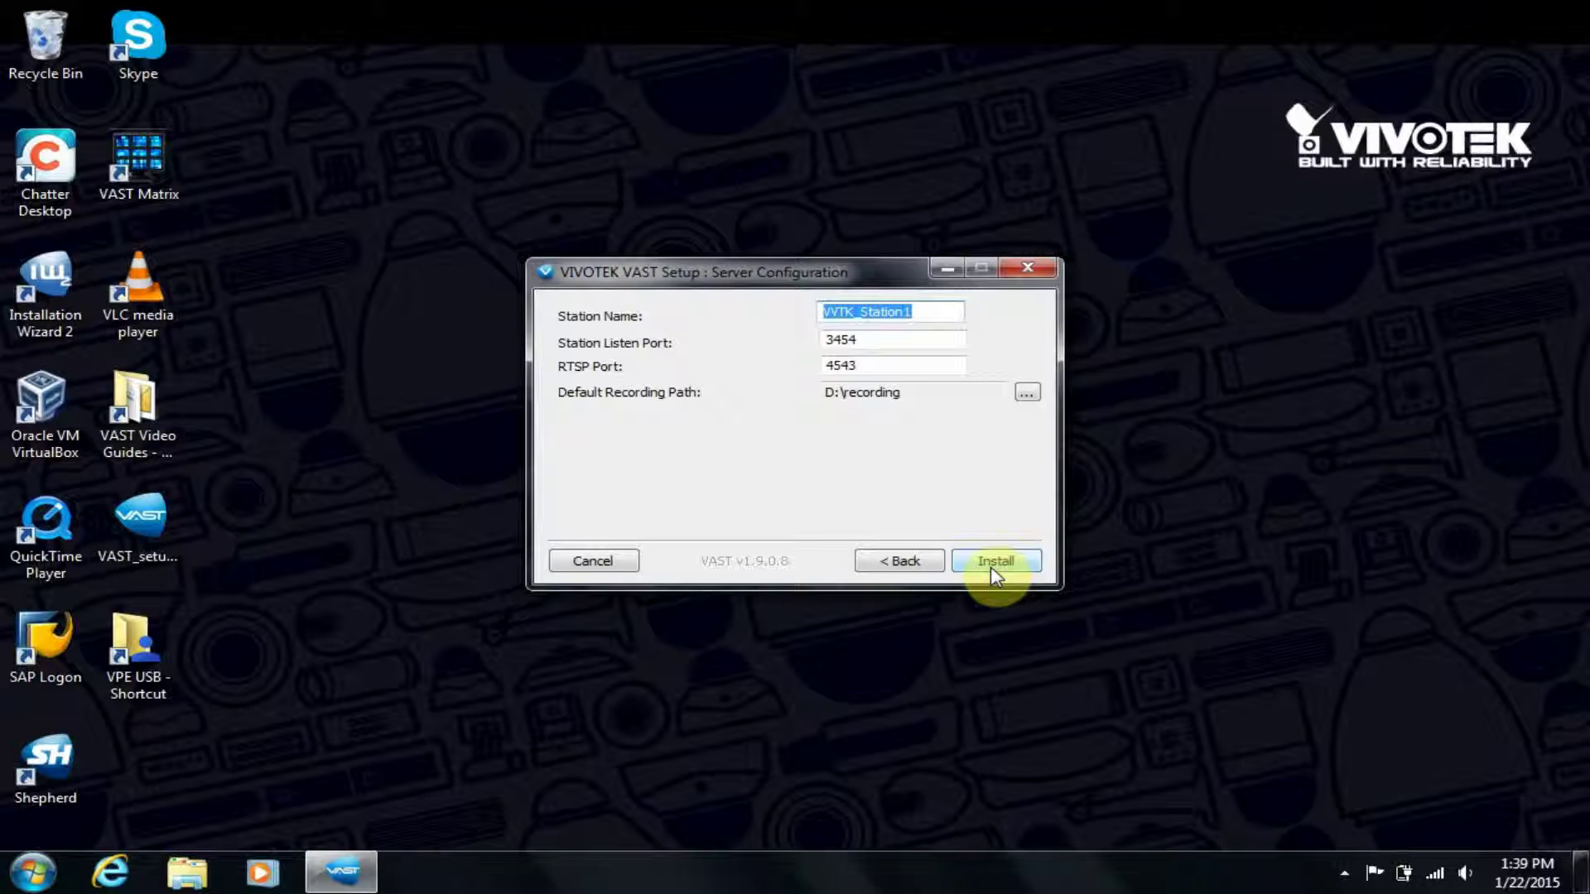
Keep the default listen and RTSP ports and D:\recording path, then start installing.
click(877, 337)
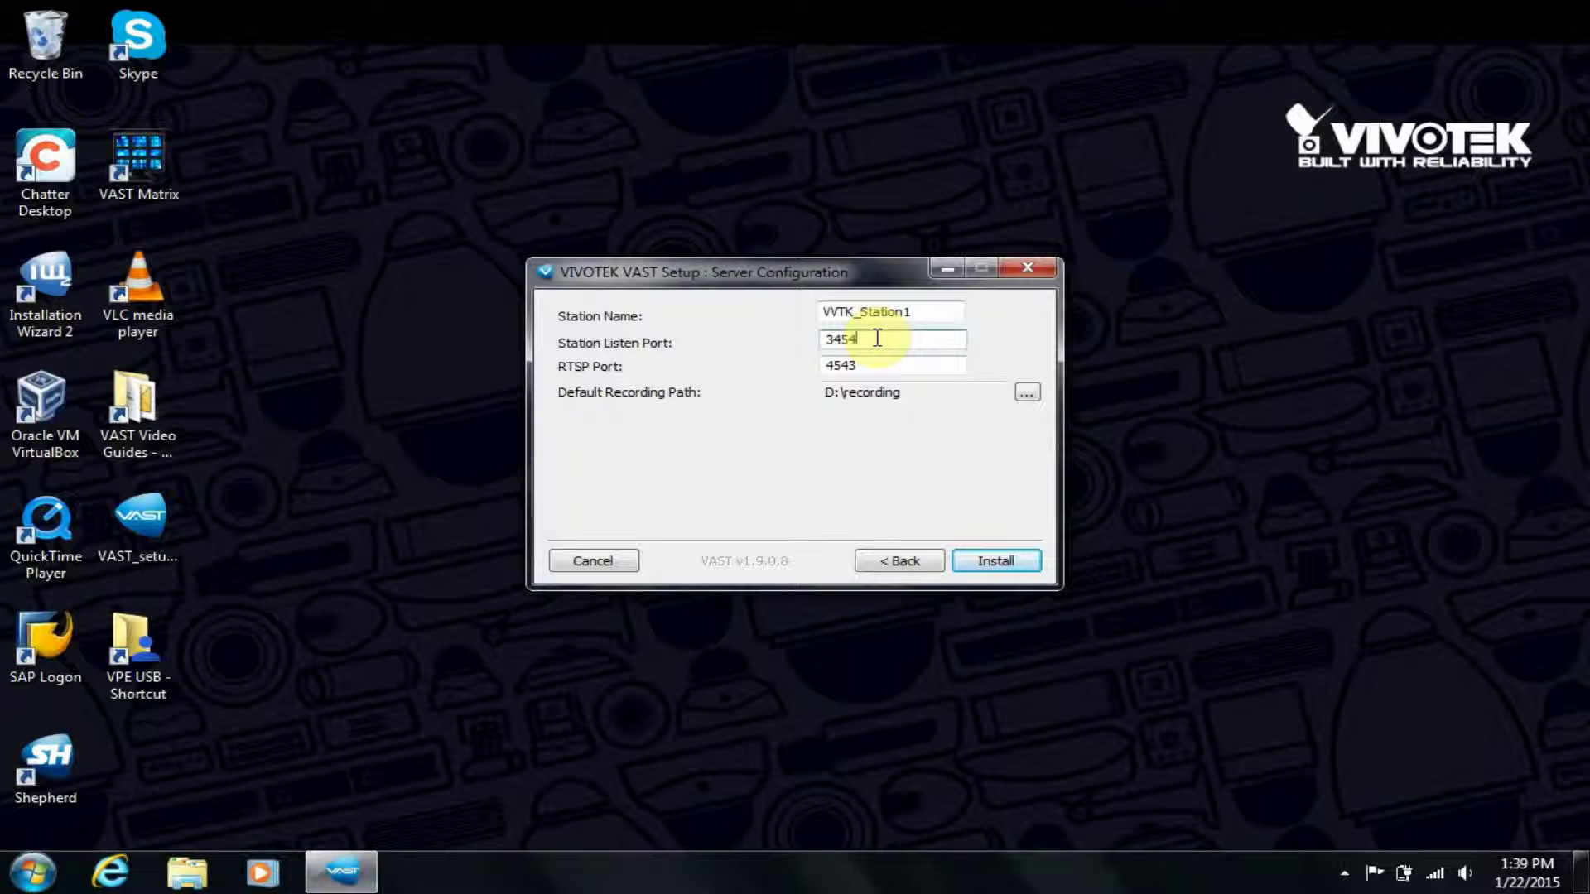
click(877, 361)
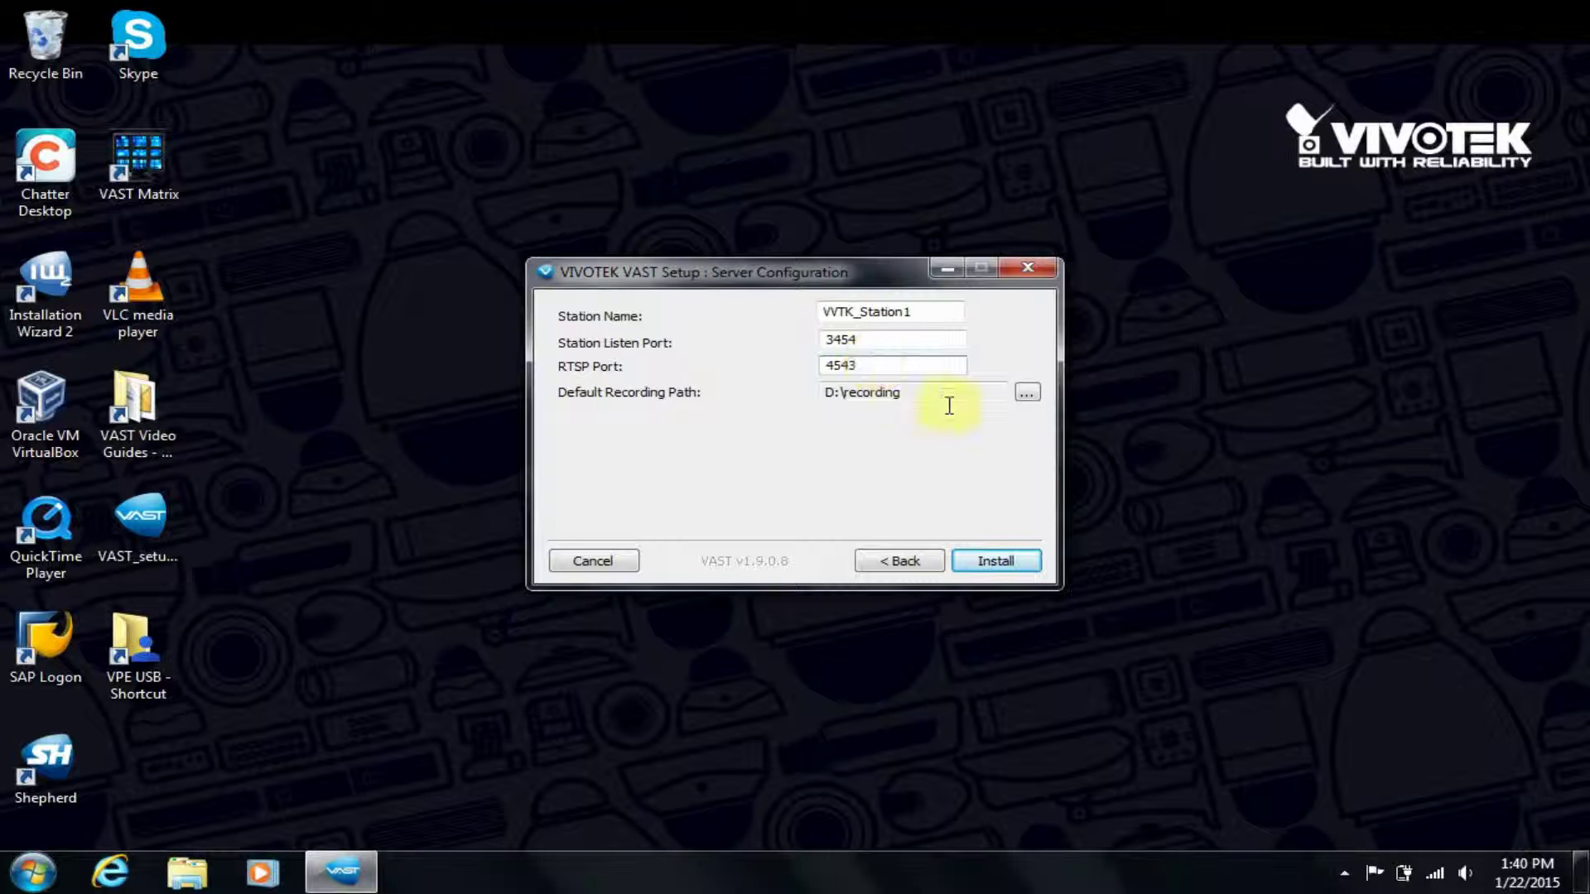
click(1027, 392)
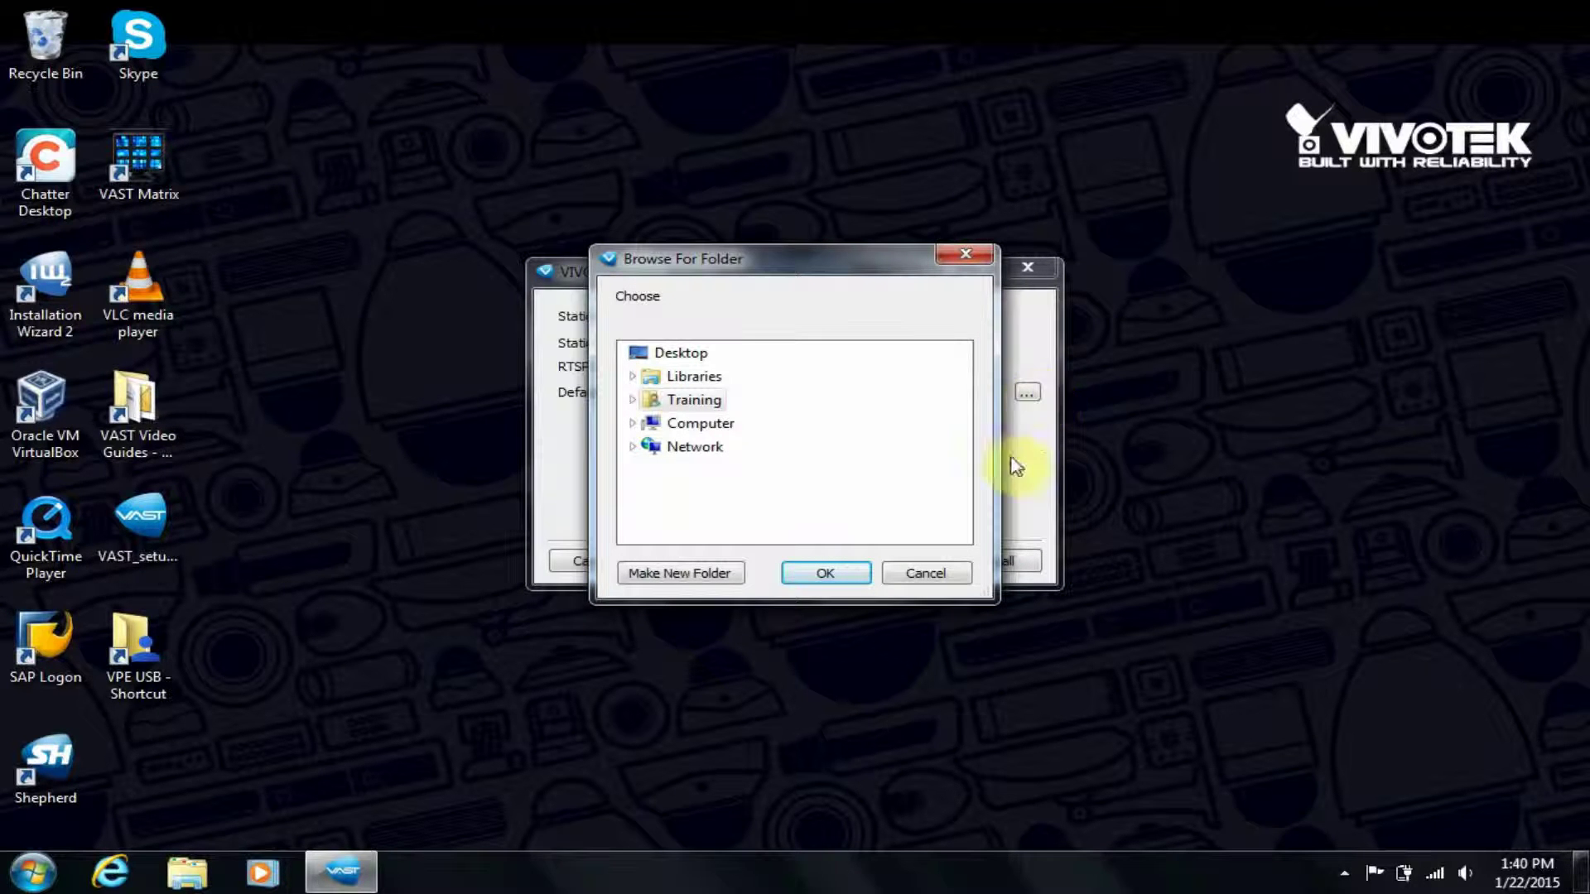
click(923, 571)
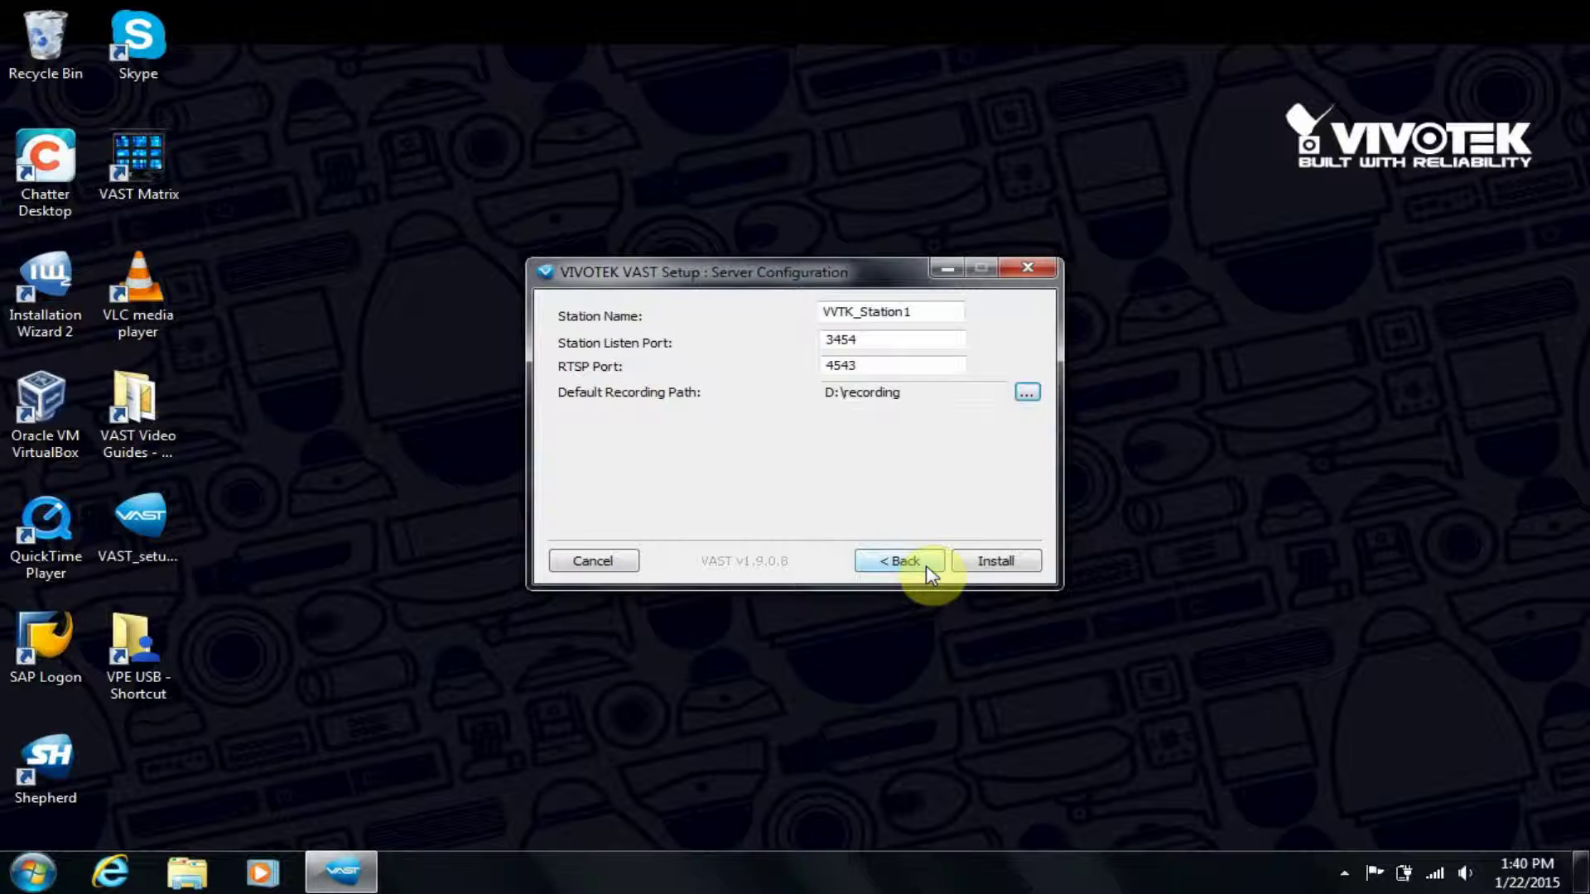
click(1004, 563)
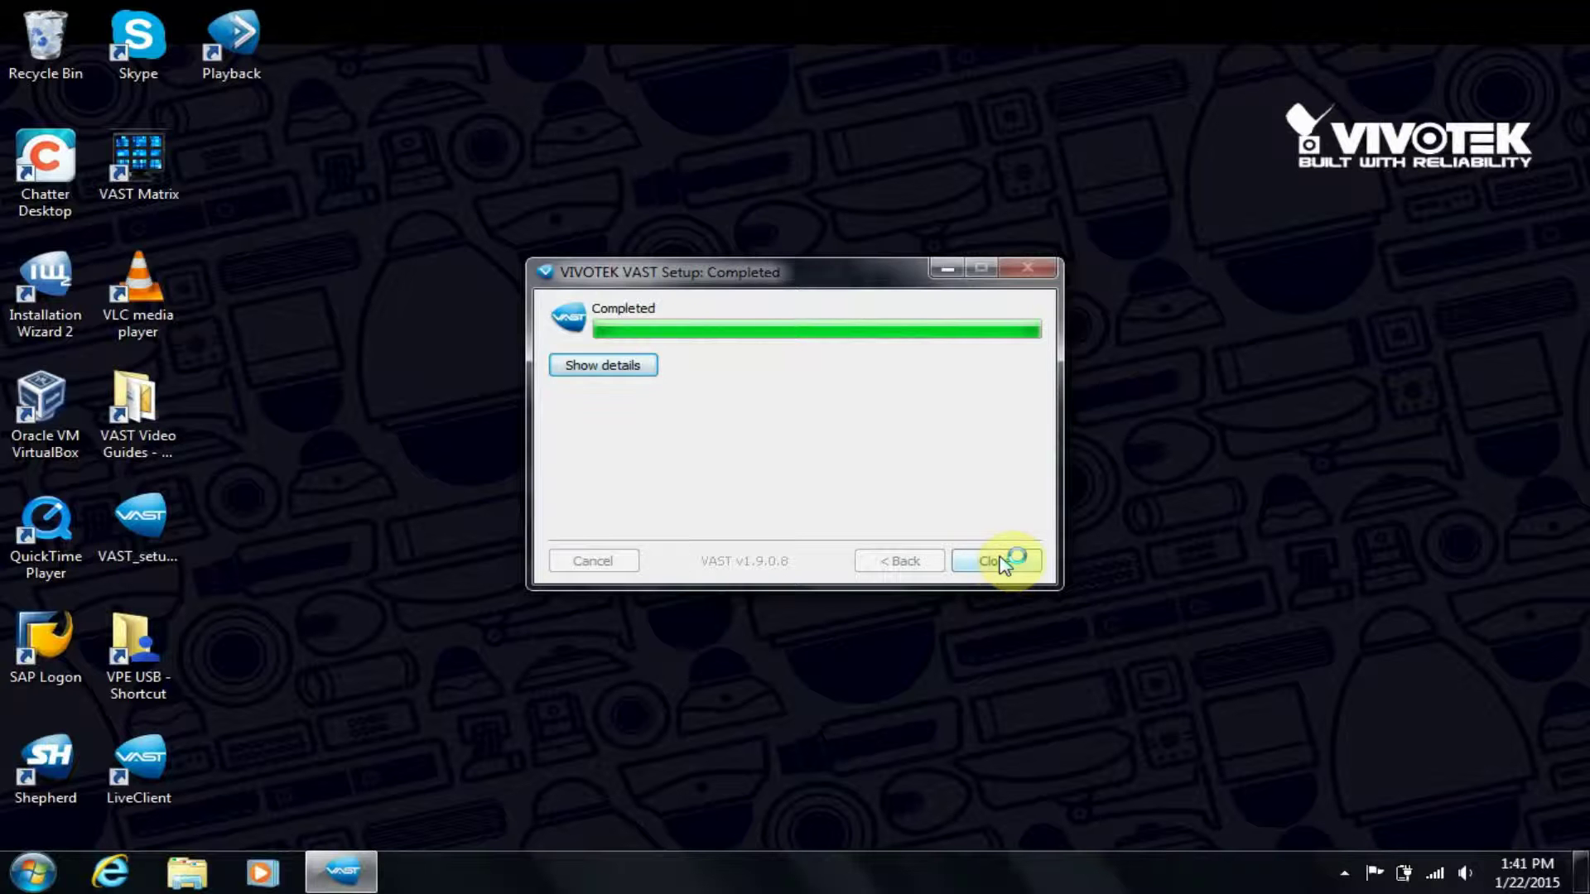
Close the installer once it reports Completed.
click(1002, 562)
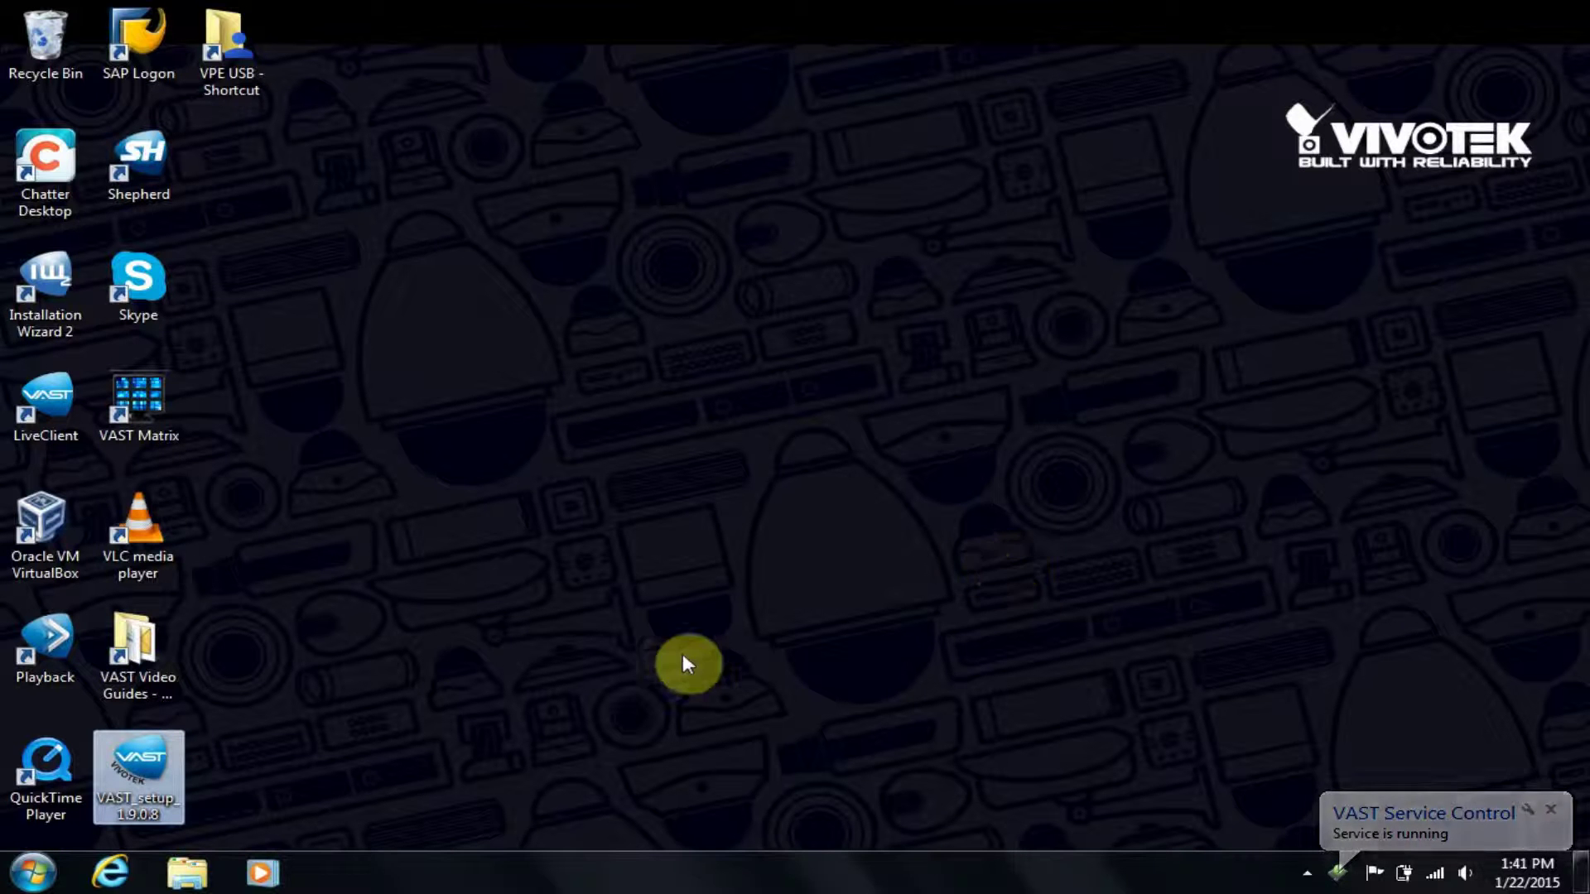
Launch LiveClient and log into the local station at 127.0.0.1 with the server user name and password.
double_click(81, 414)
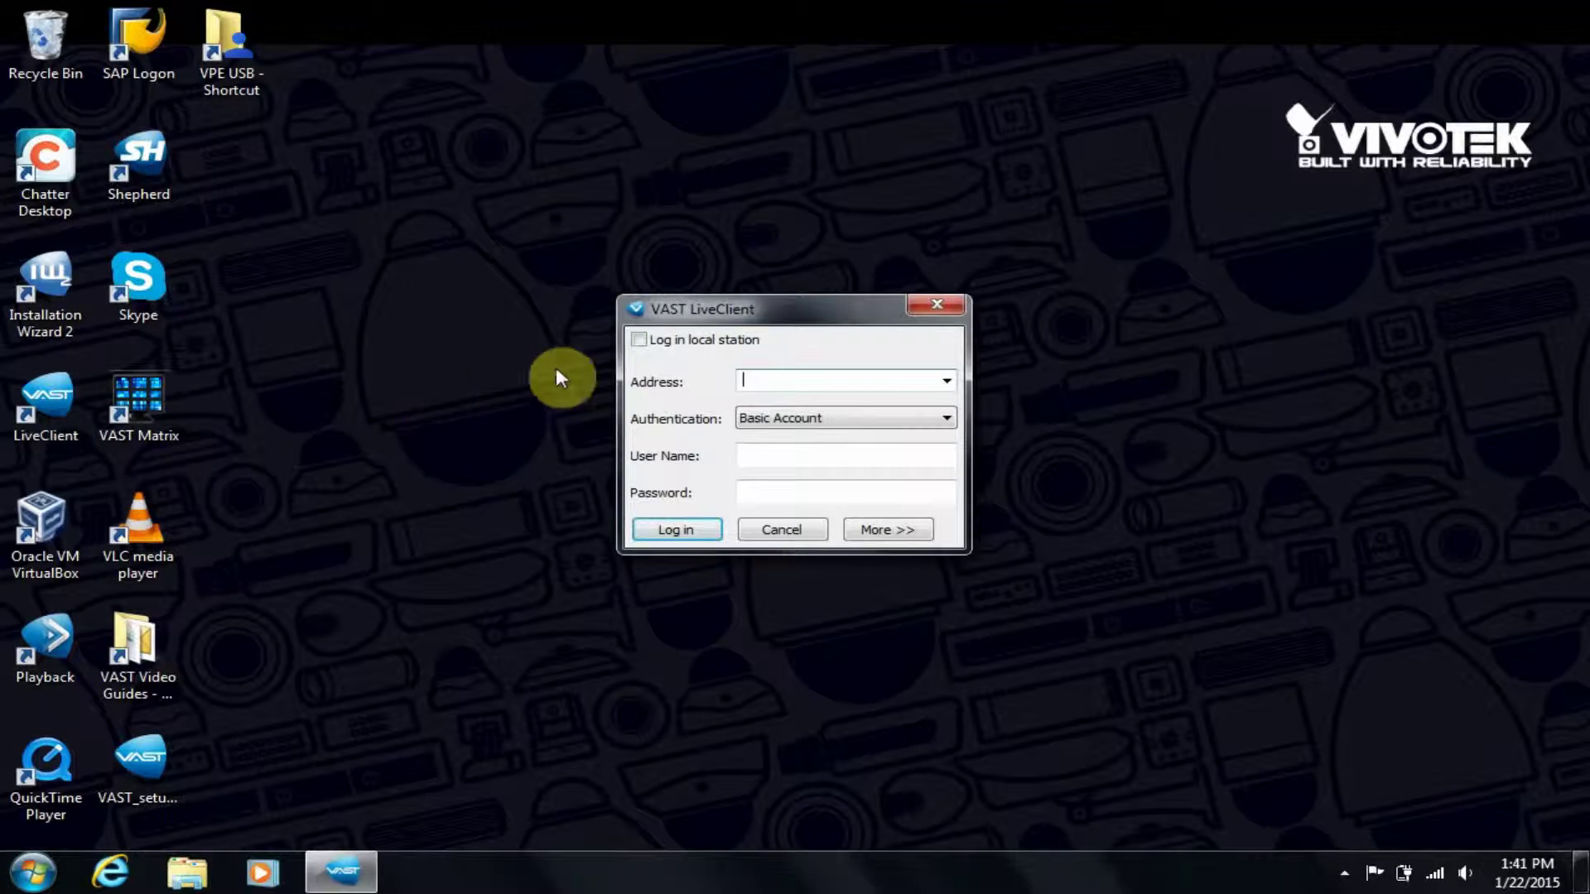
click(638, 341)
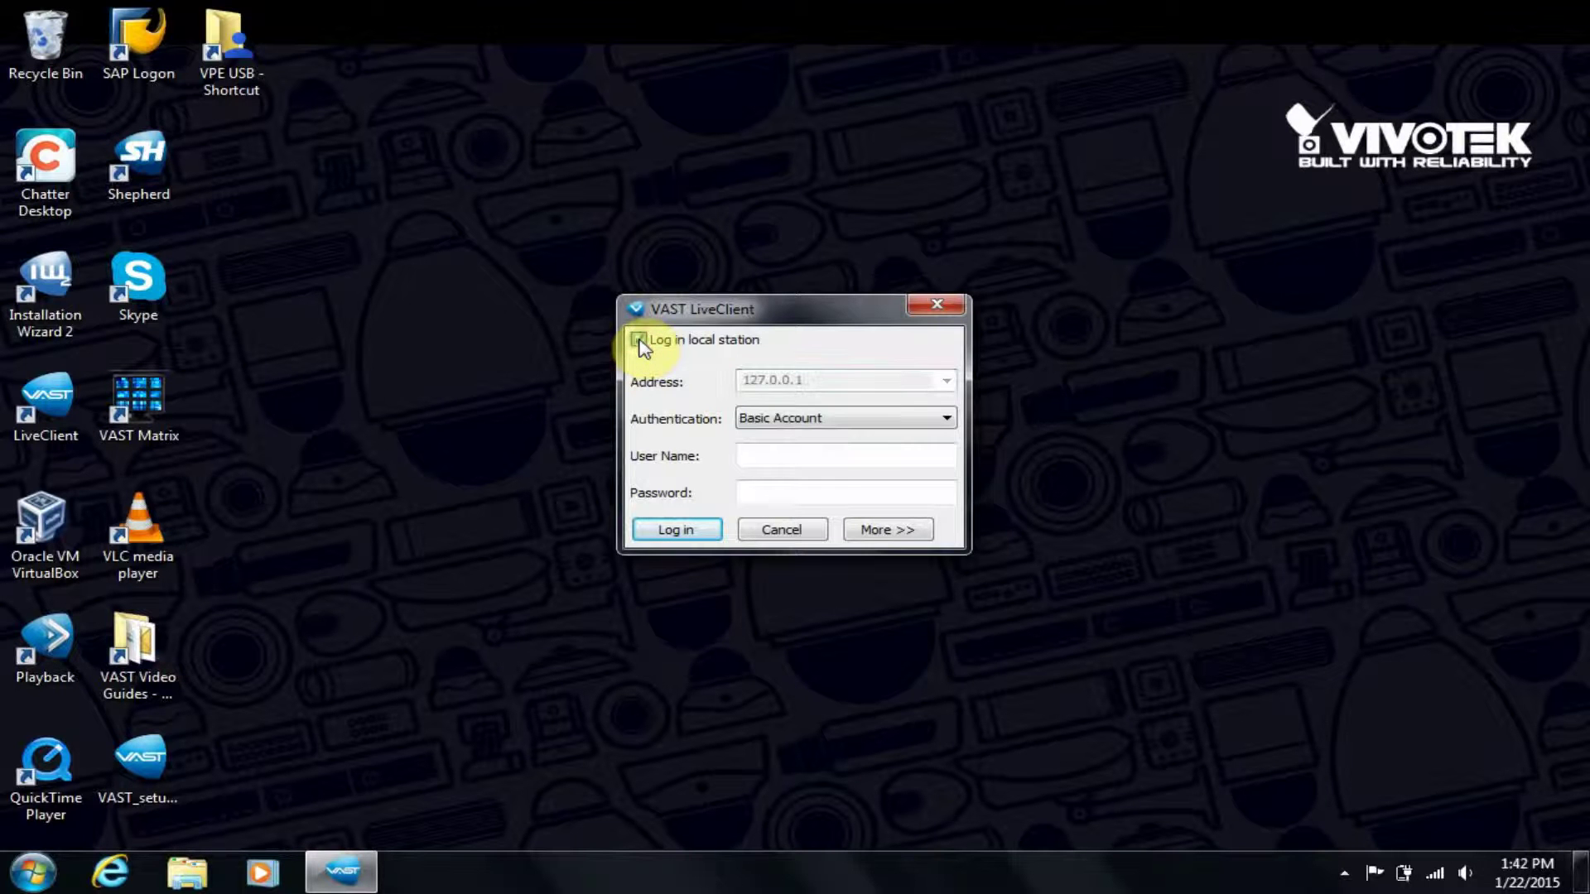
click(795, 456)
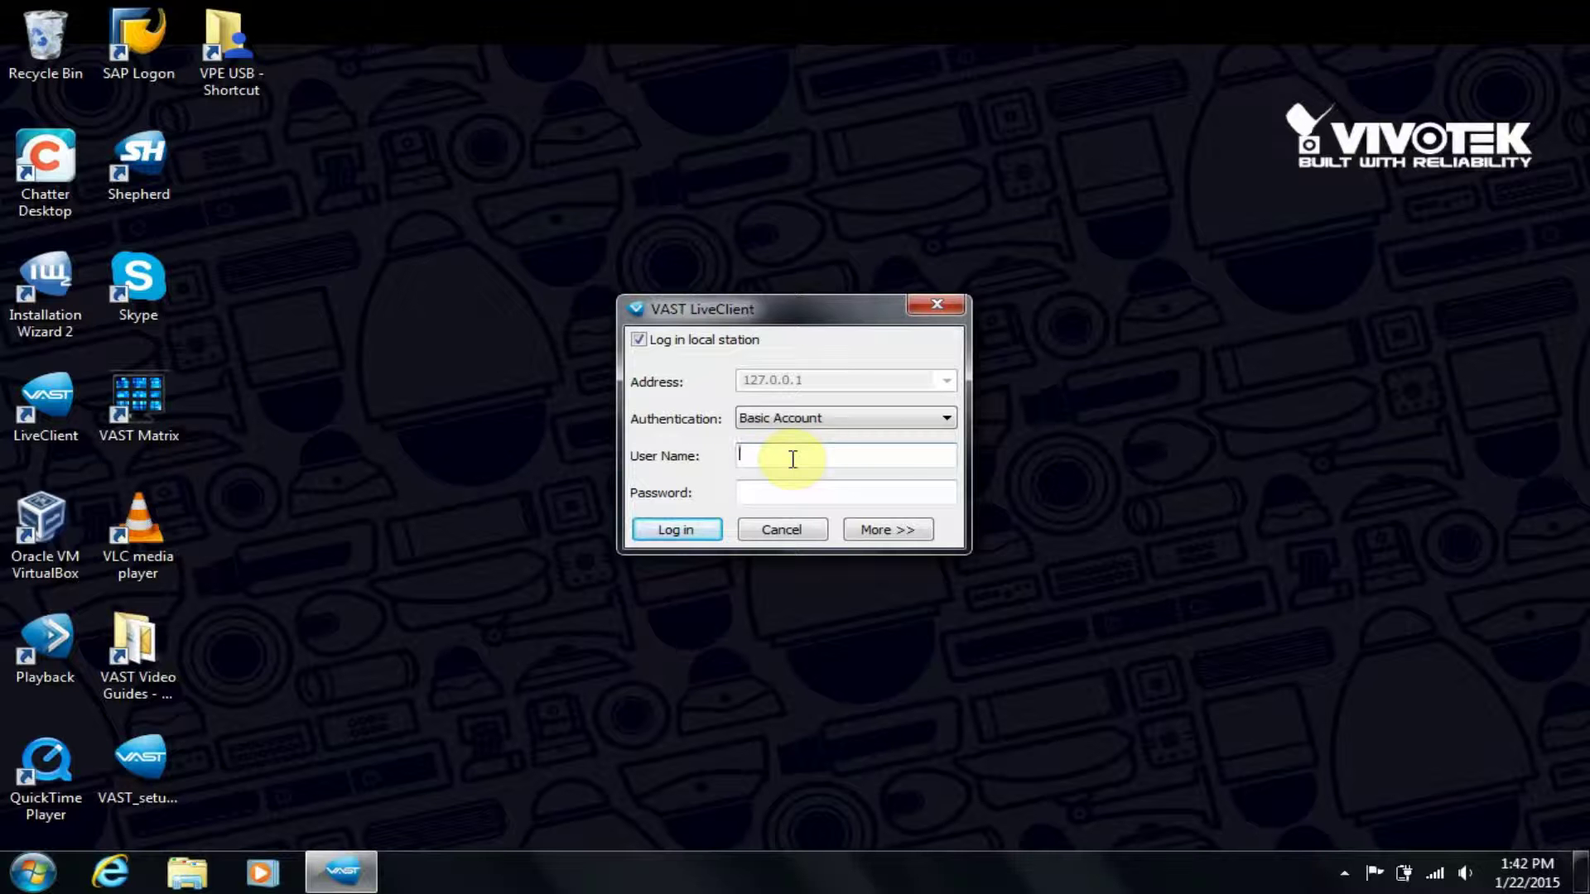
text(admin)
key(Tab)
text(admin)
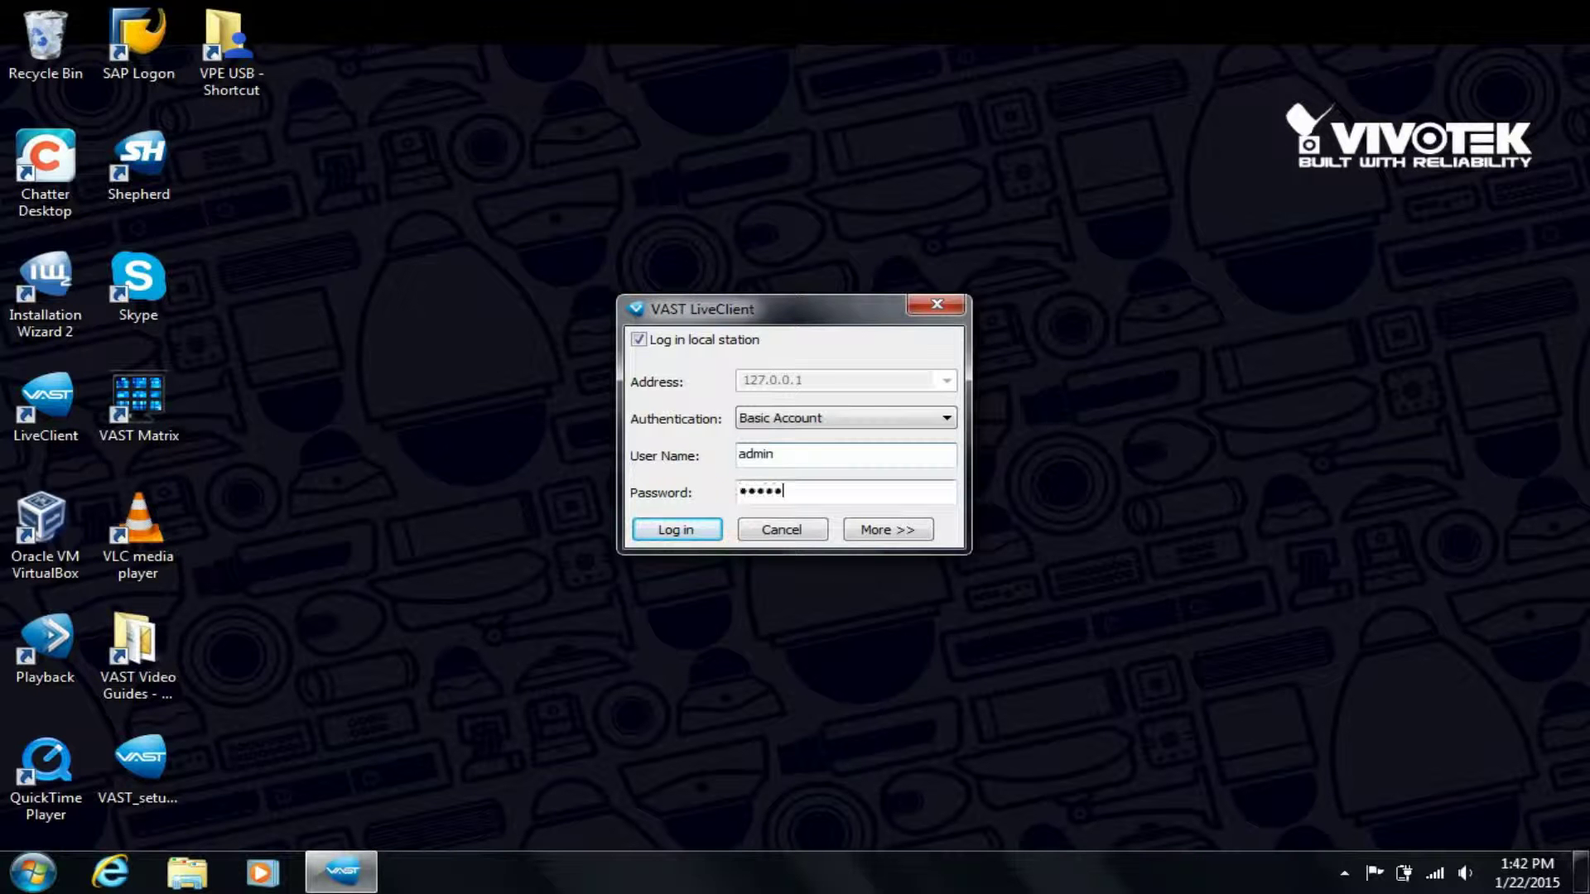
click(660, 528)
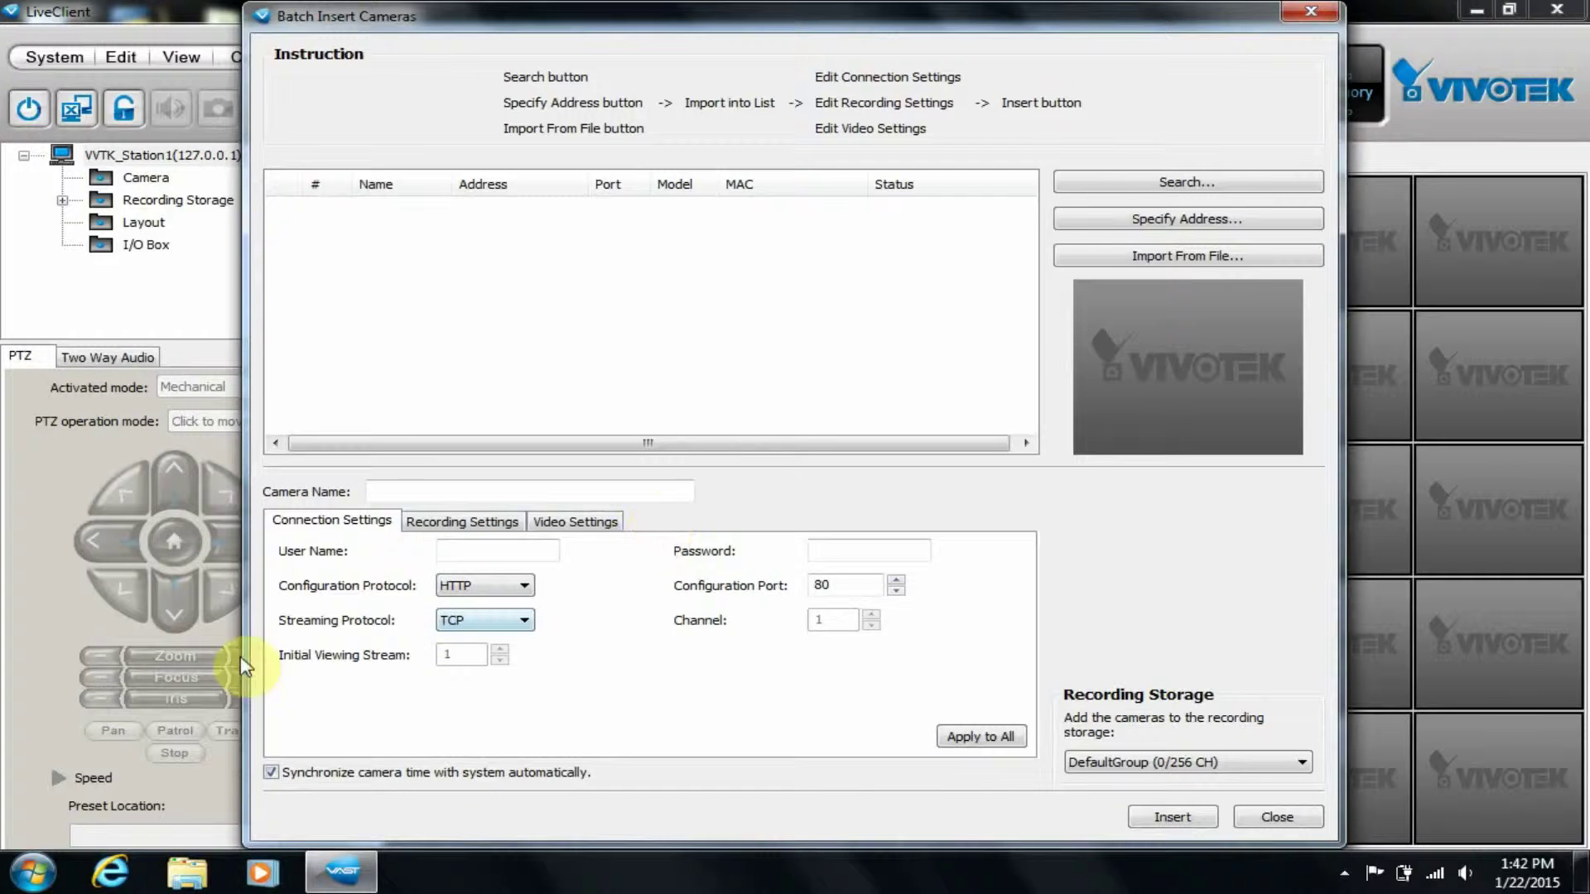
Select the camera user name and password fields in Batch Insert Cameras, then search the network for cameras.
click(462, 554)
click(879, 553)
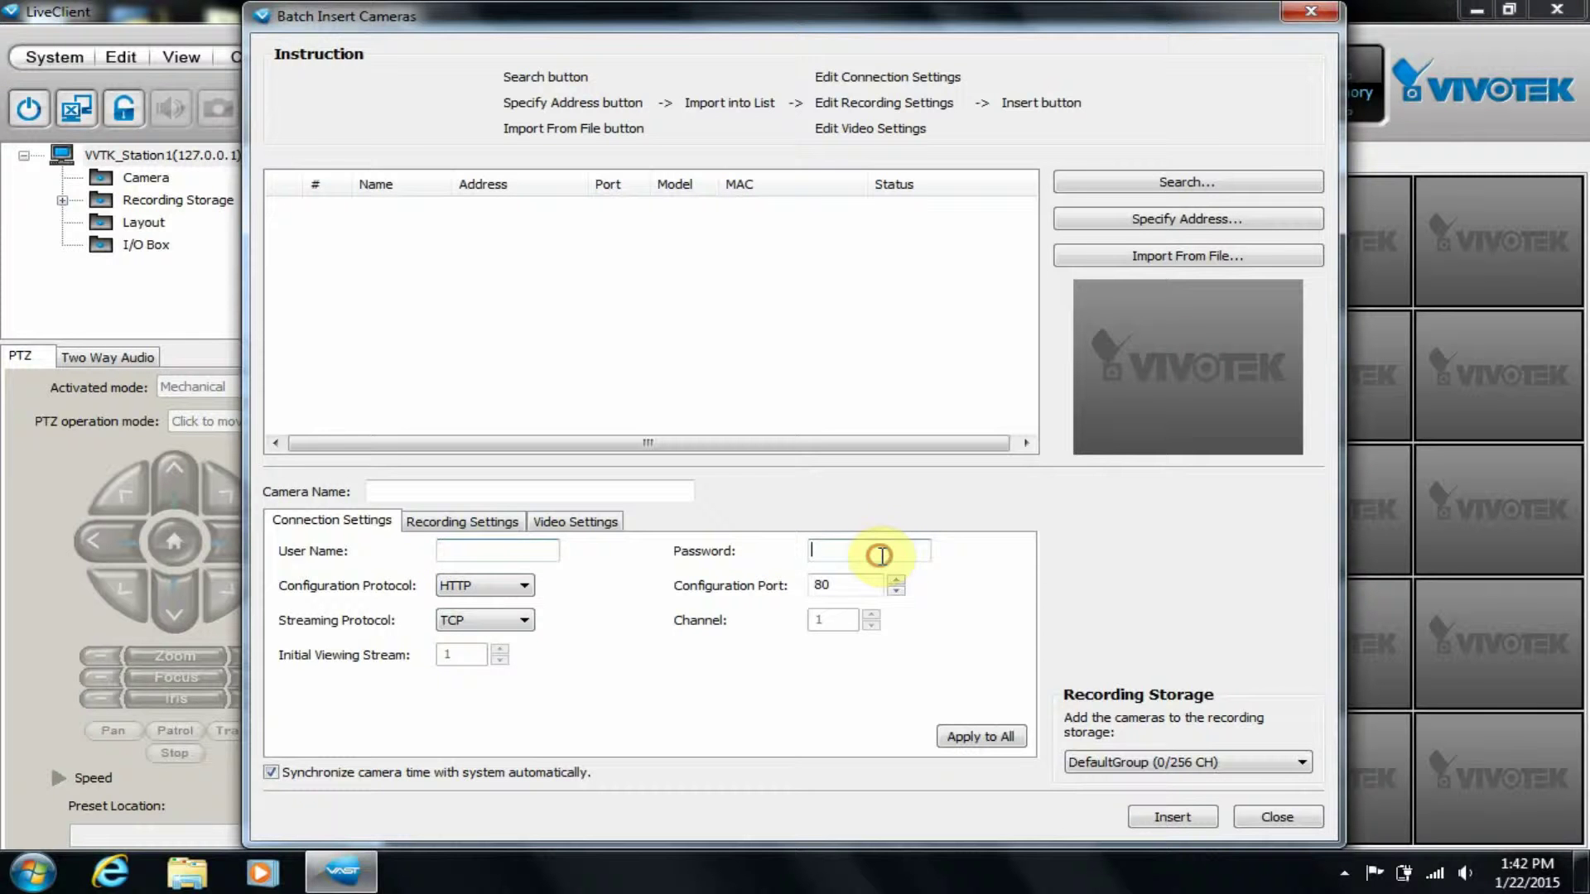
click(1155, 181)
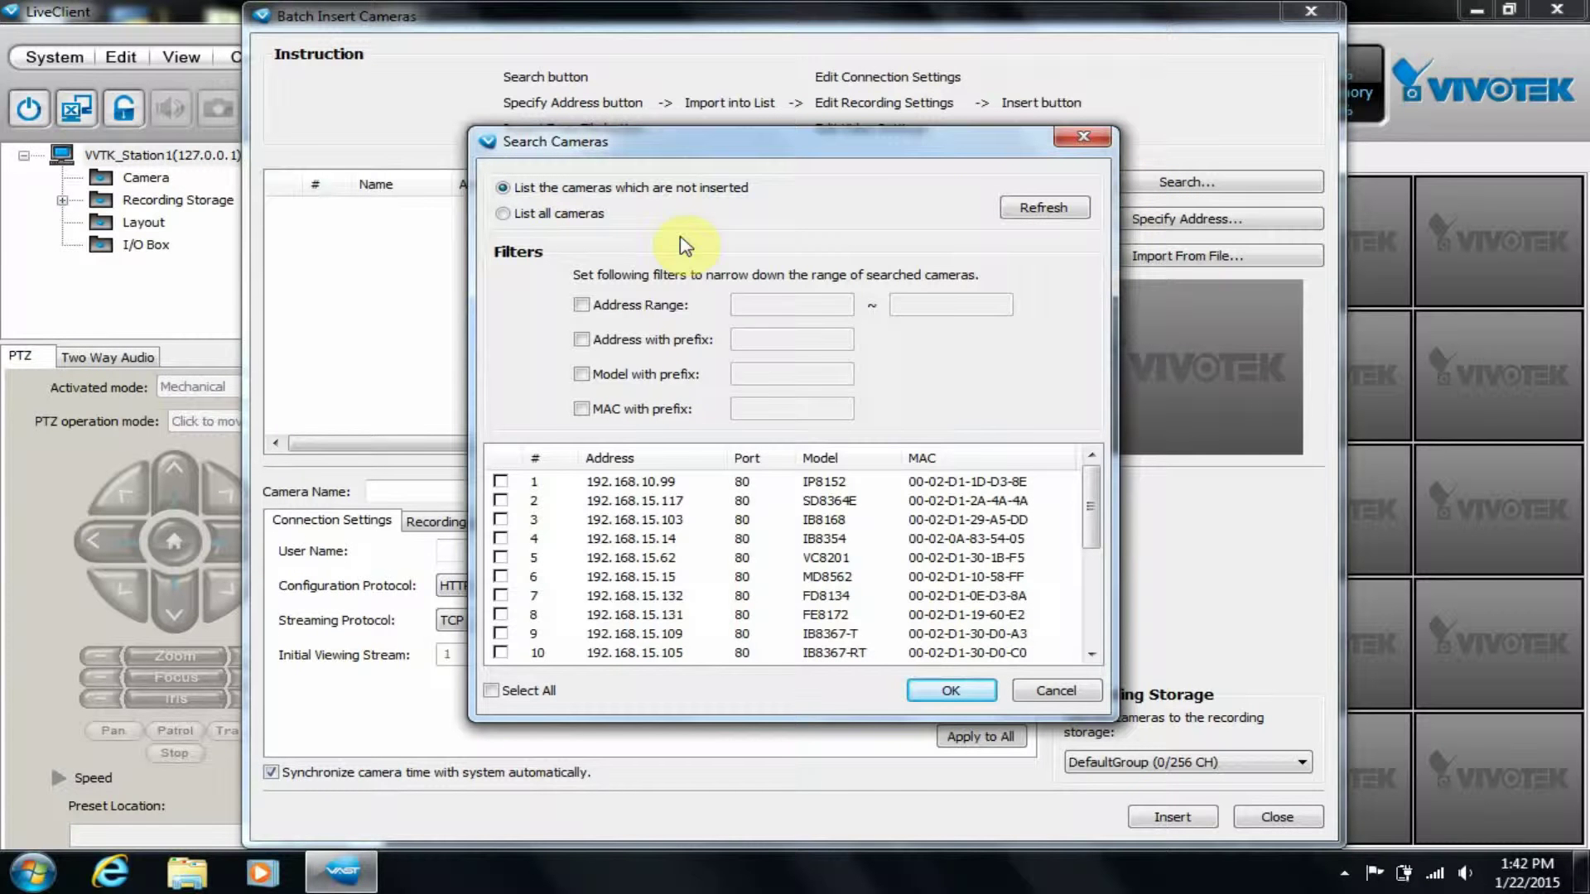
Filter the search by address range 192.168.1.1 to 192.168.255.255.
click(580, 307)
click(795, 304)
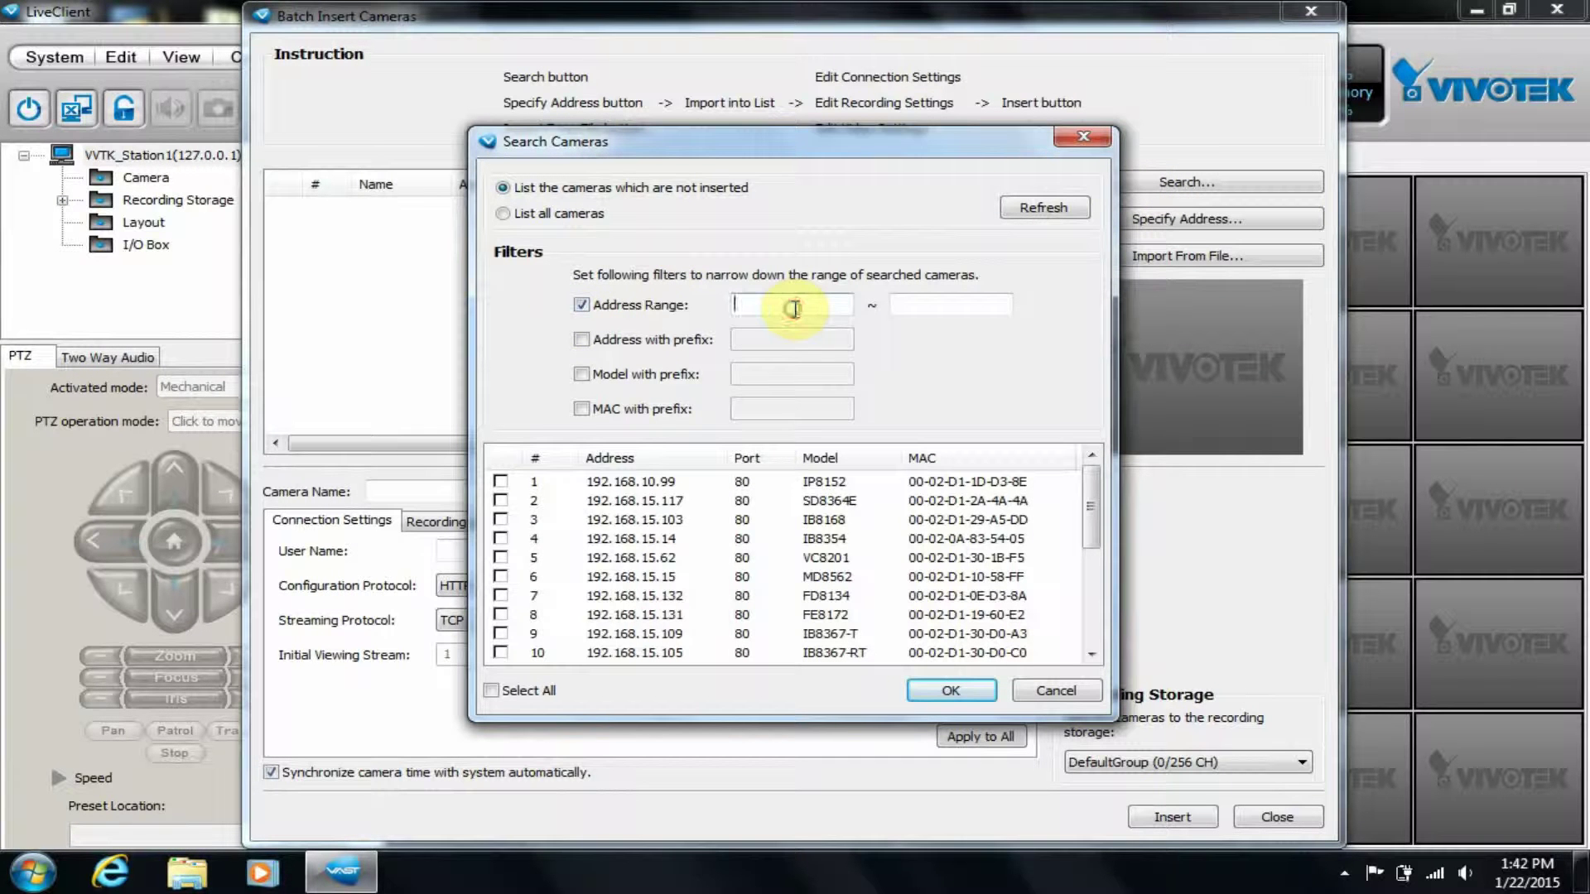
text(192.168.)
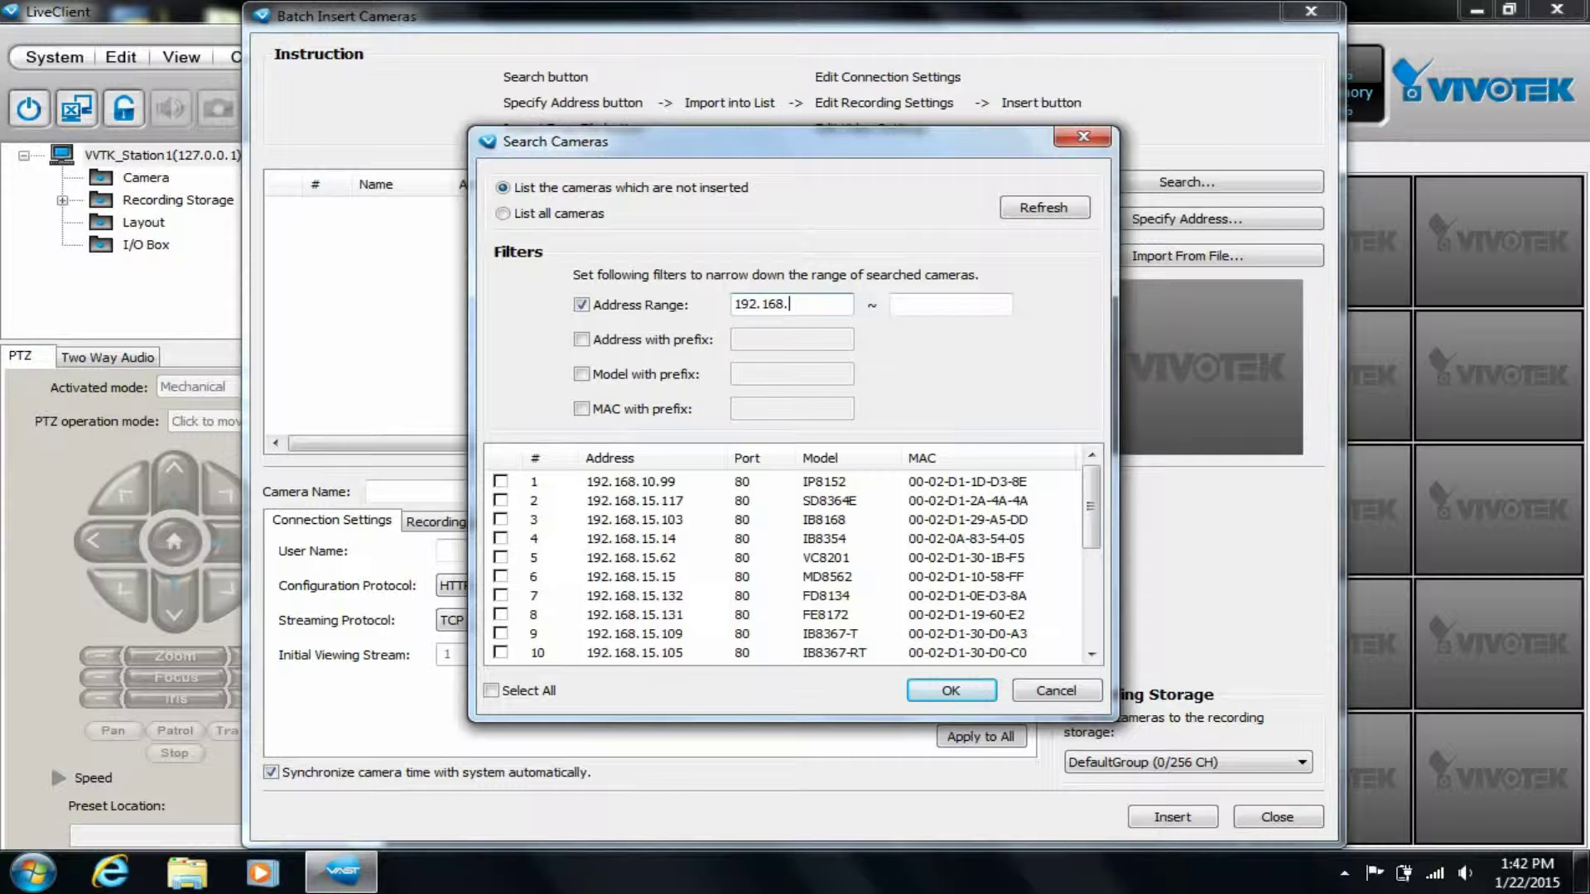
text(1.1)
key(Tab)
text(192.168)
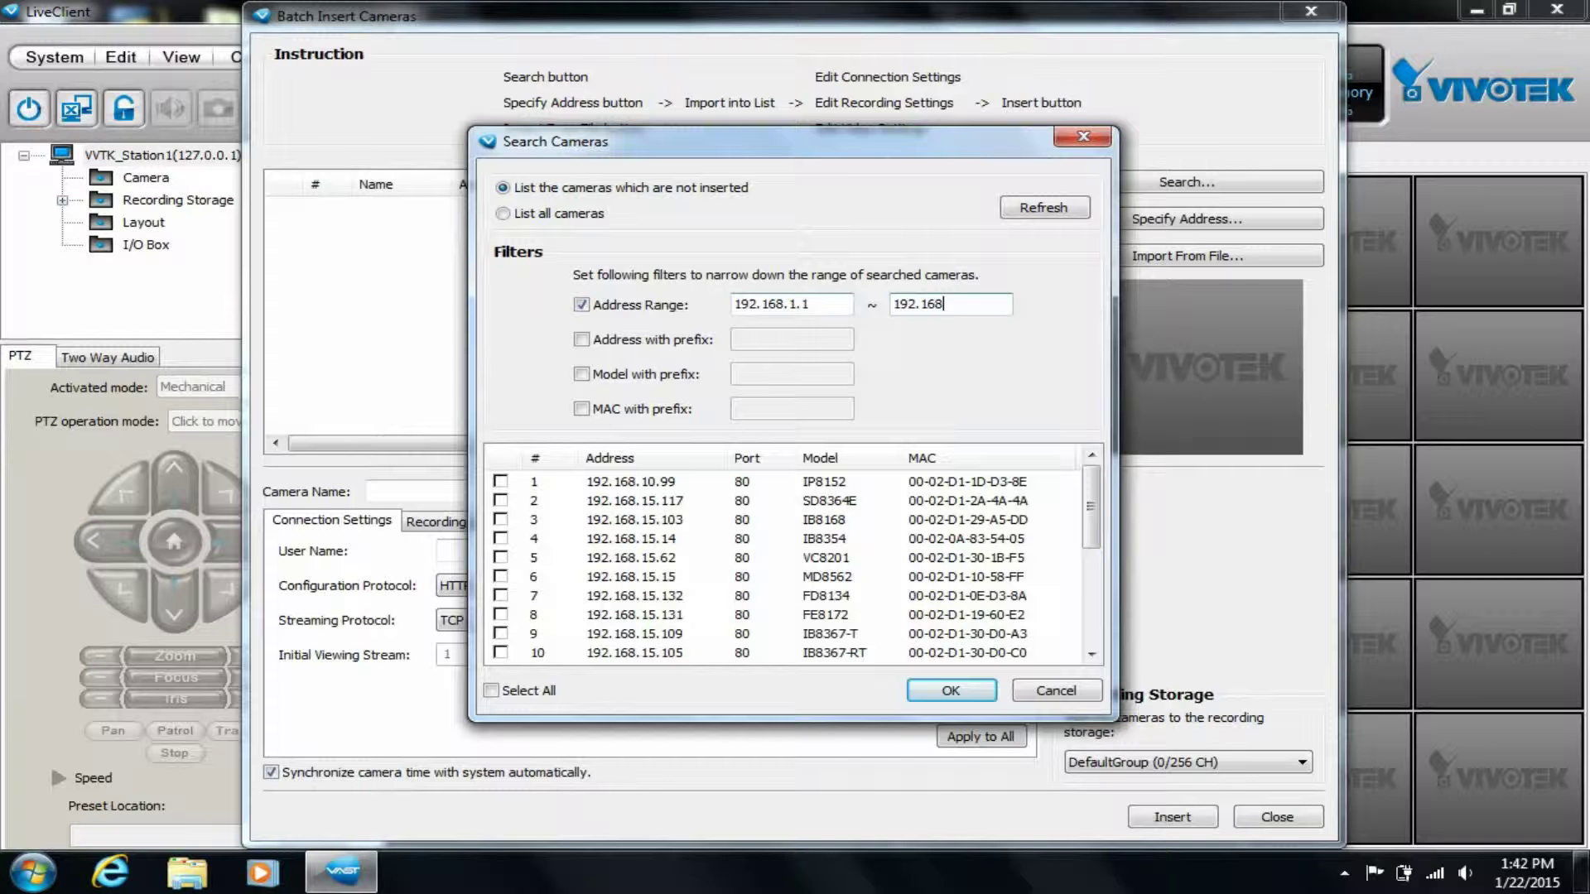
text(.255.255)
Add an address prefix filter of 192 and a model prefix filter of IP.
click(696, 341)
click(738, 338)
text(192)
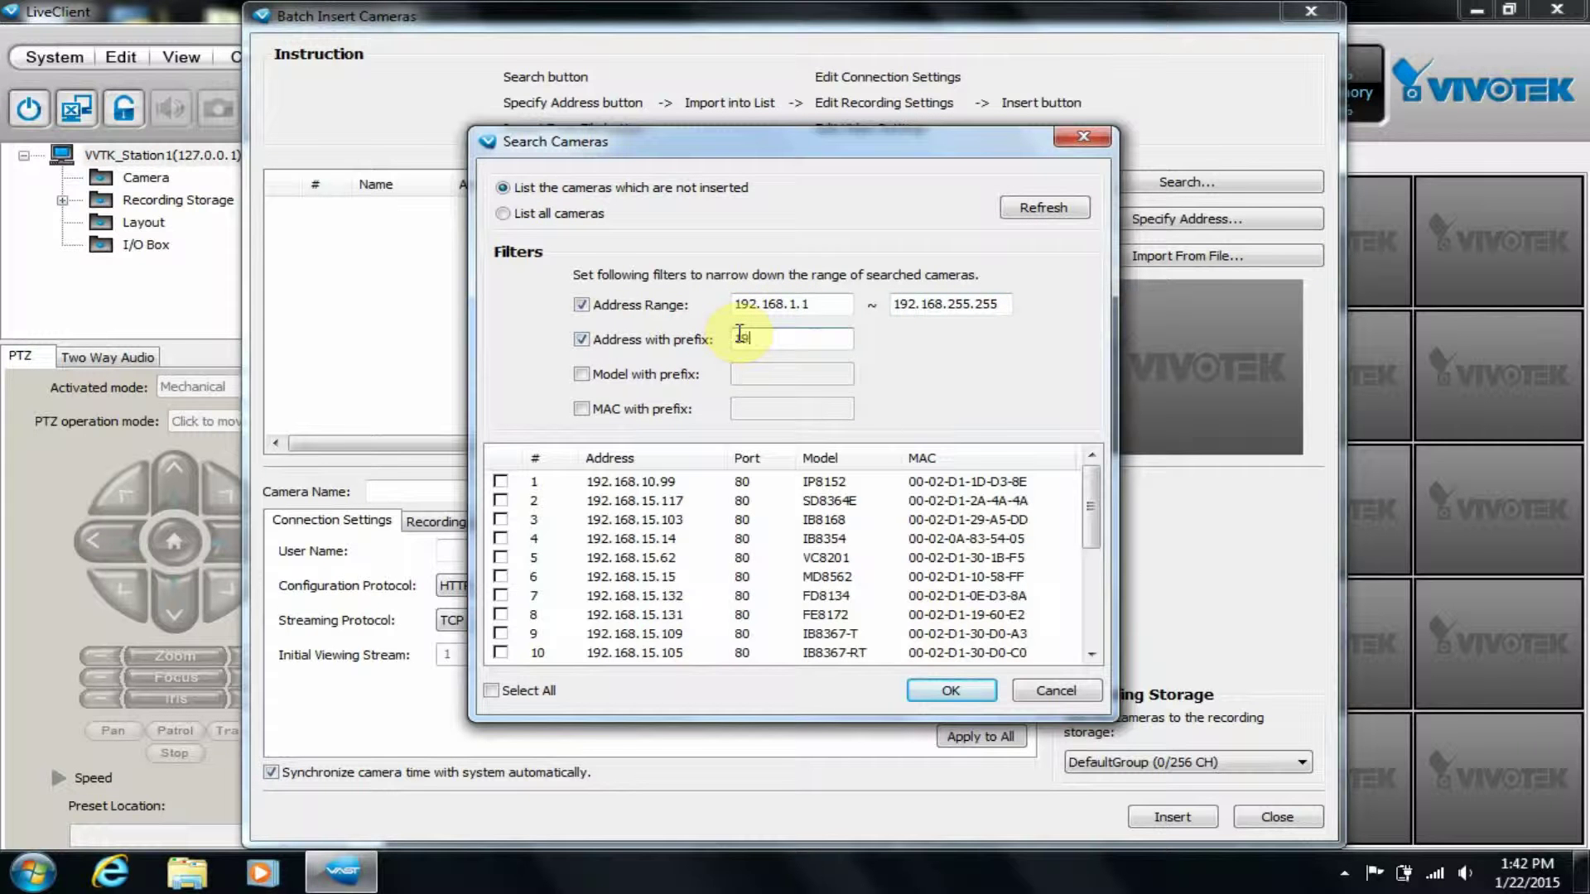
click(634, 374)
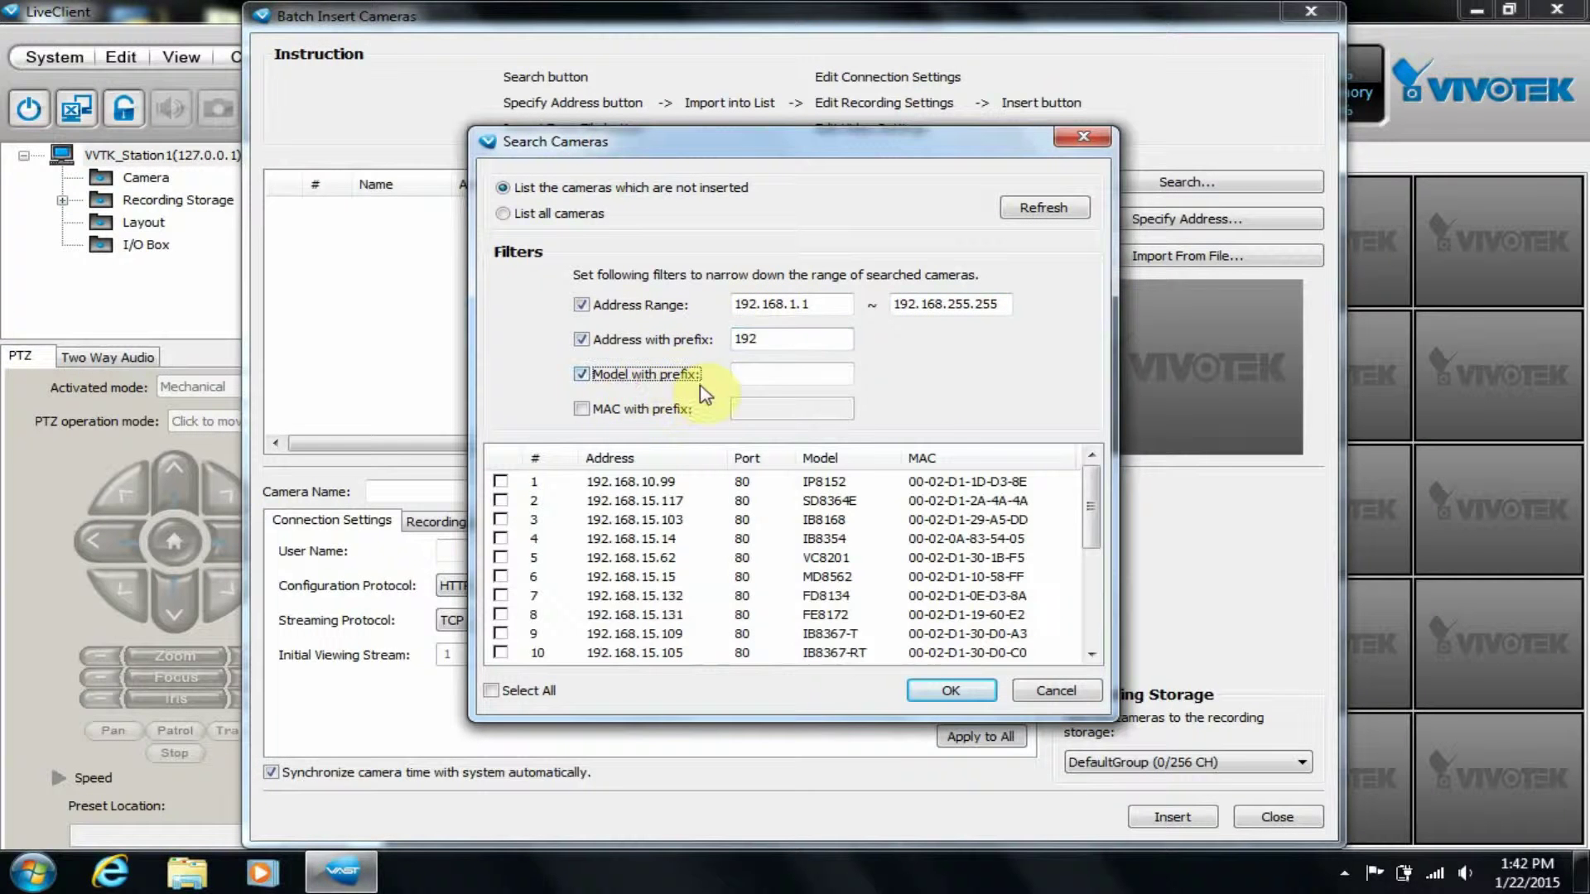
click(742, 375)
text(IP)
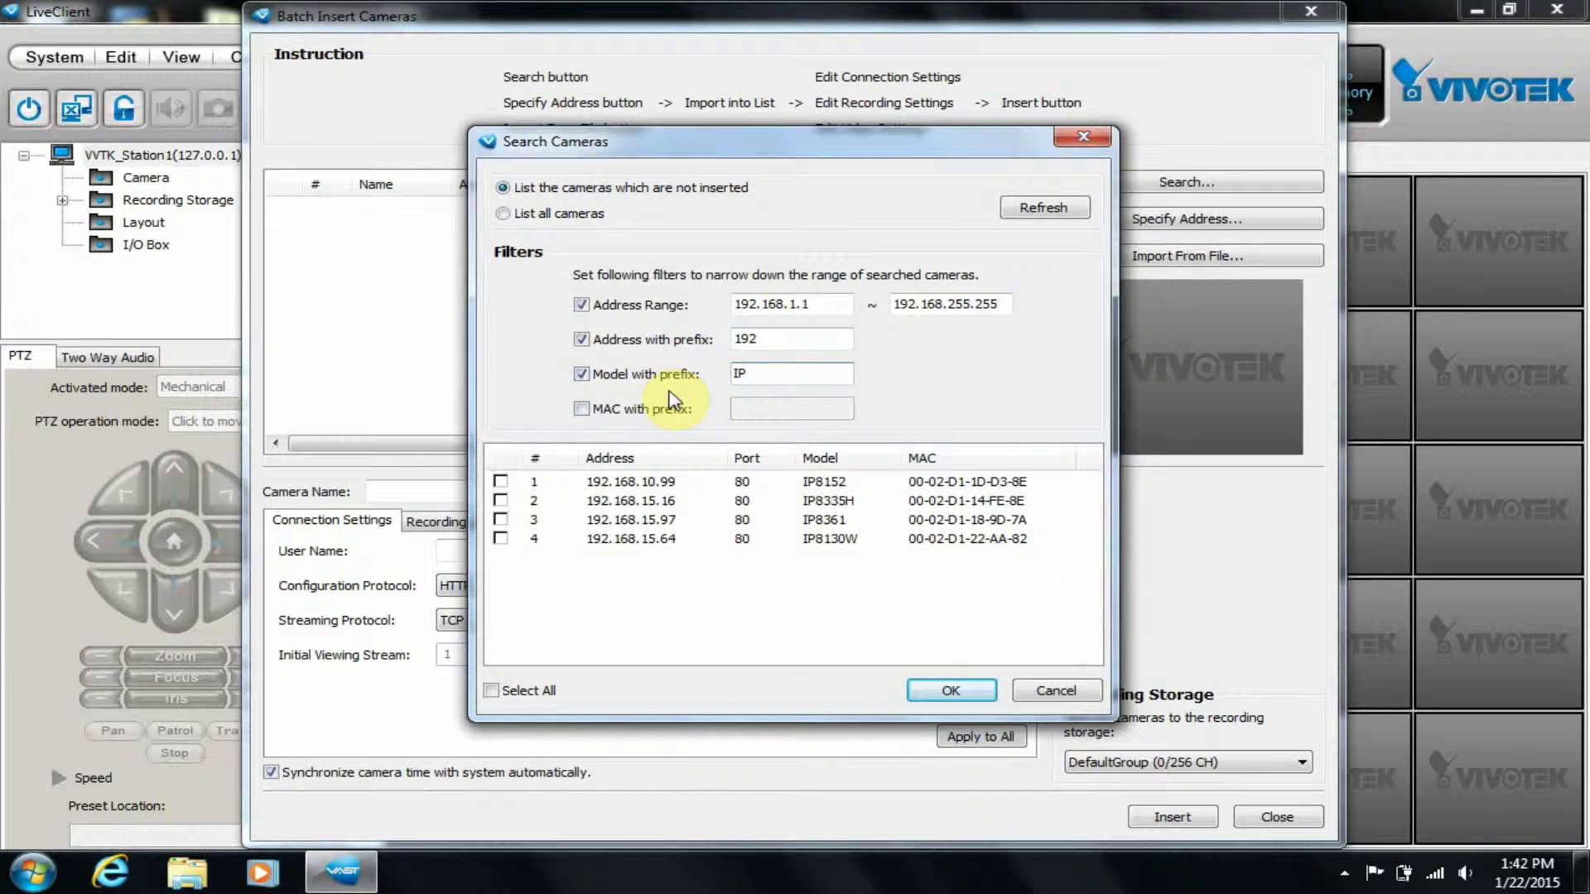
Set the MAC prefix filter to 00-02-d1 and turn off the range, address and model filters.
click(650, 410)
click(779, 408)
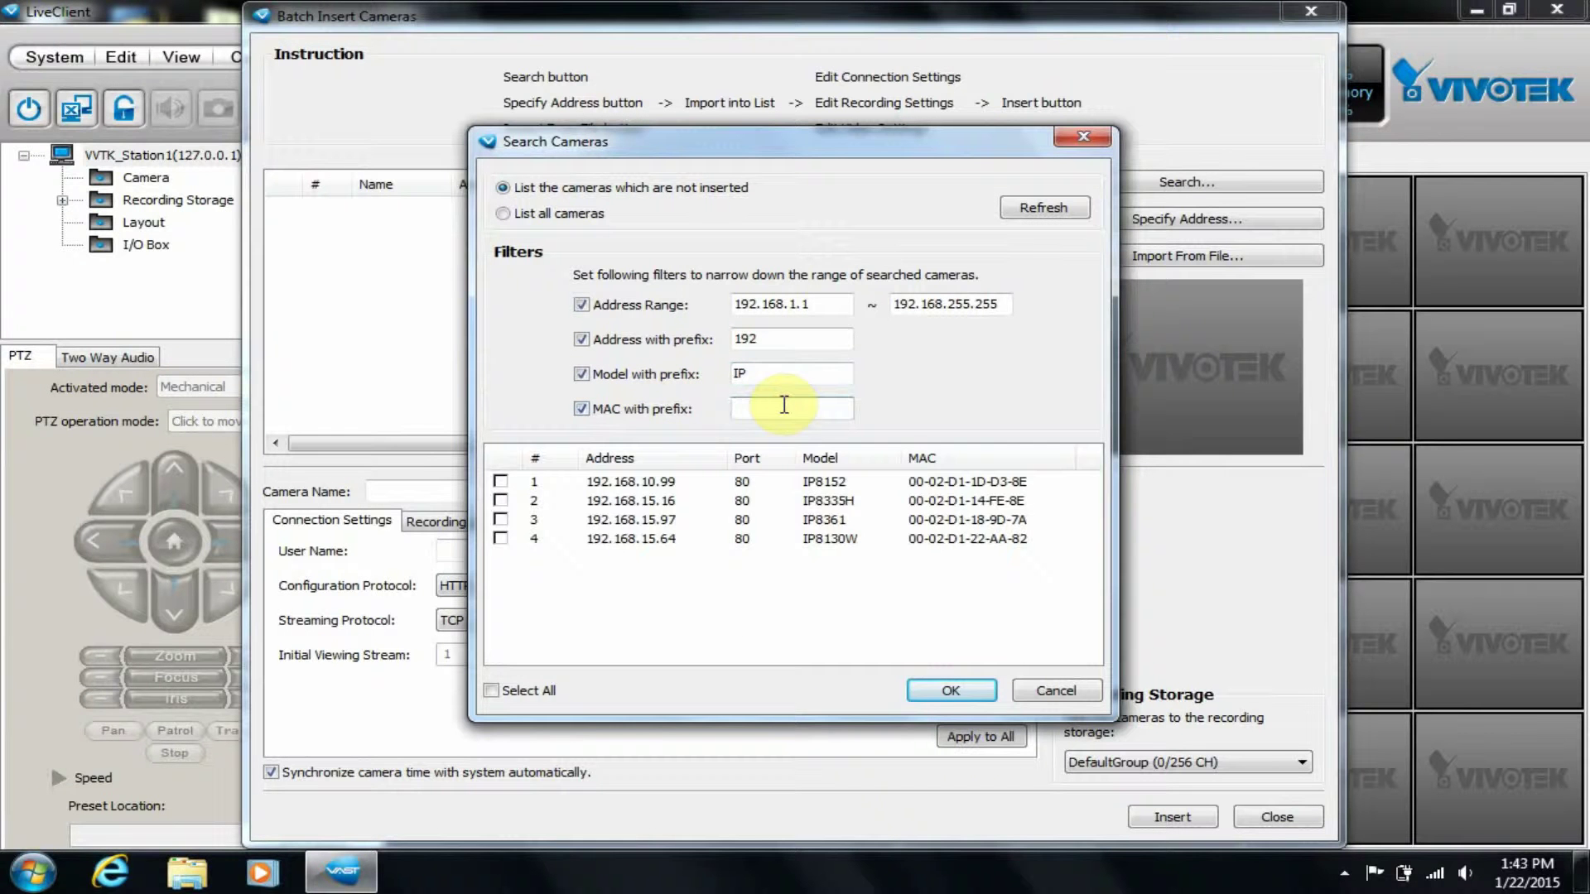
text(02)
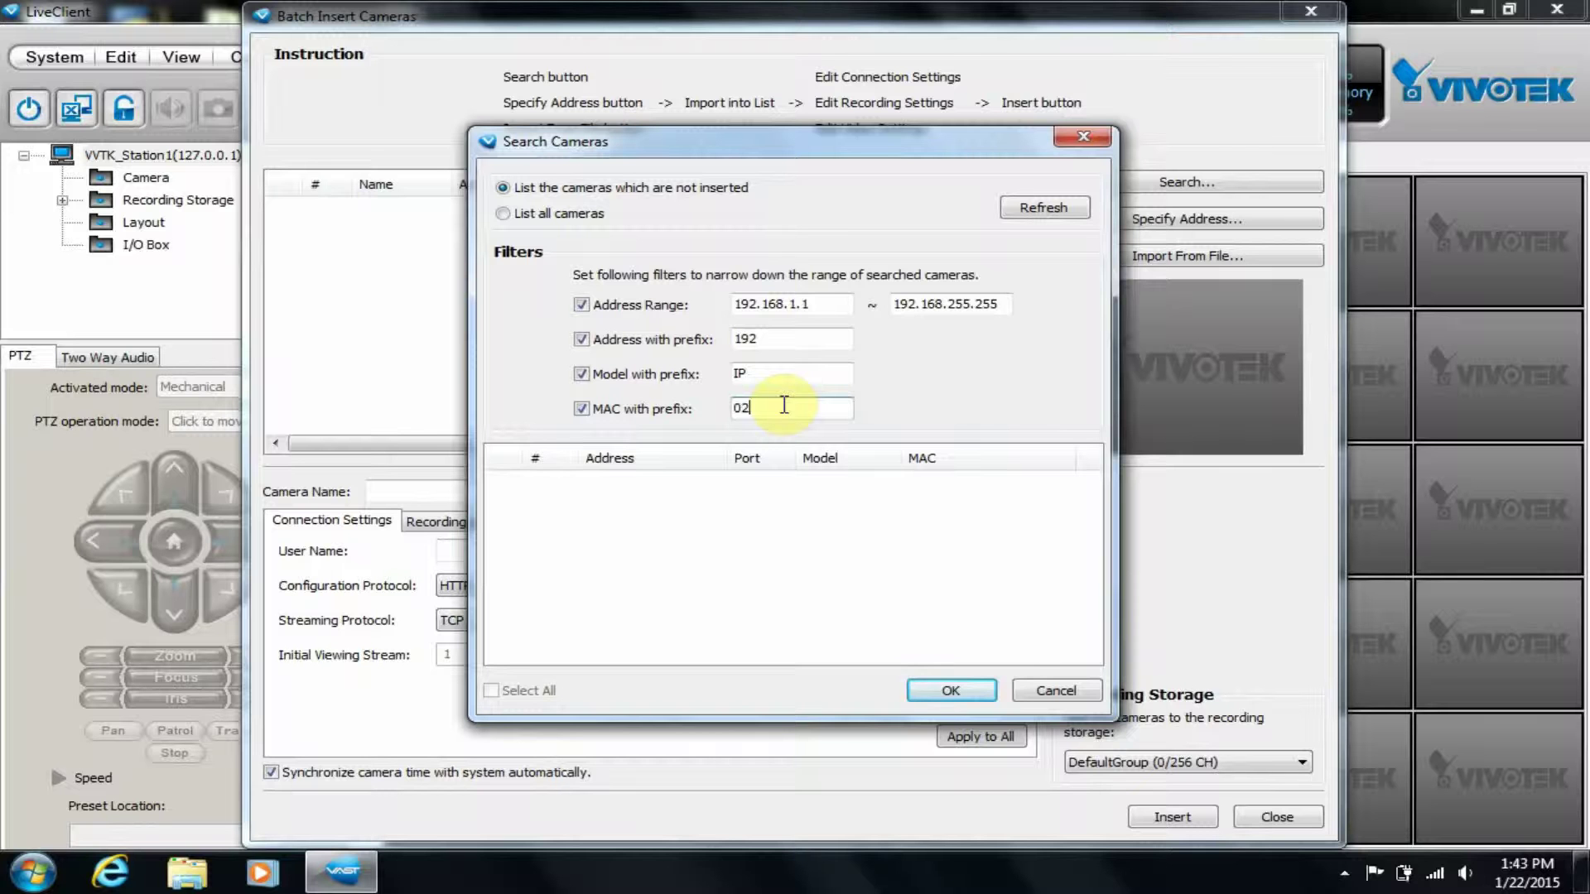
key(BackSpace)
text(0)
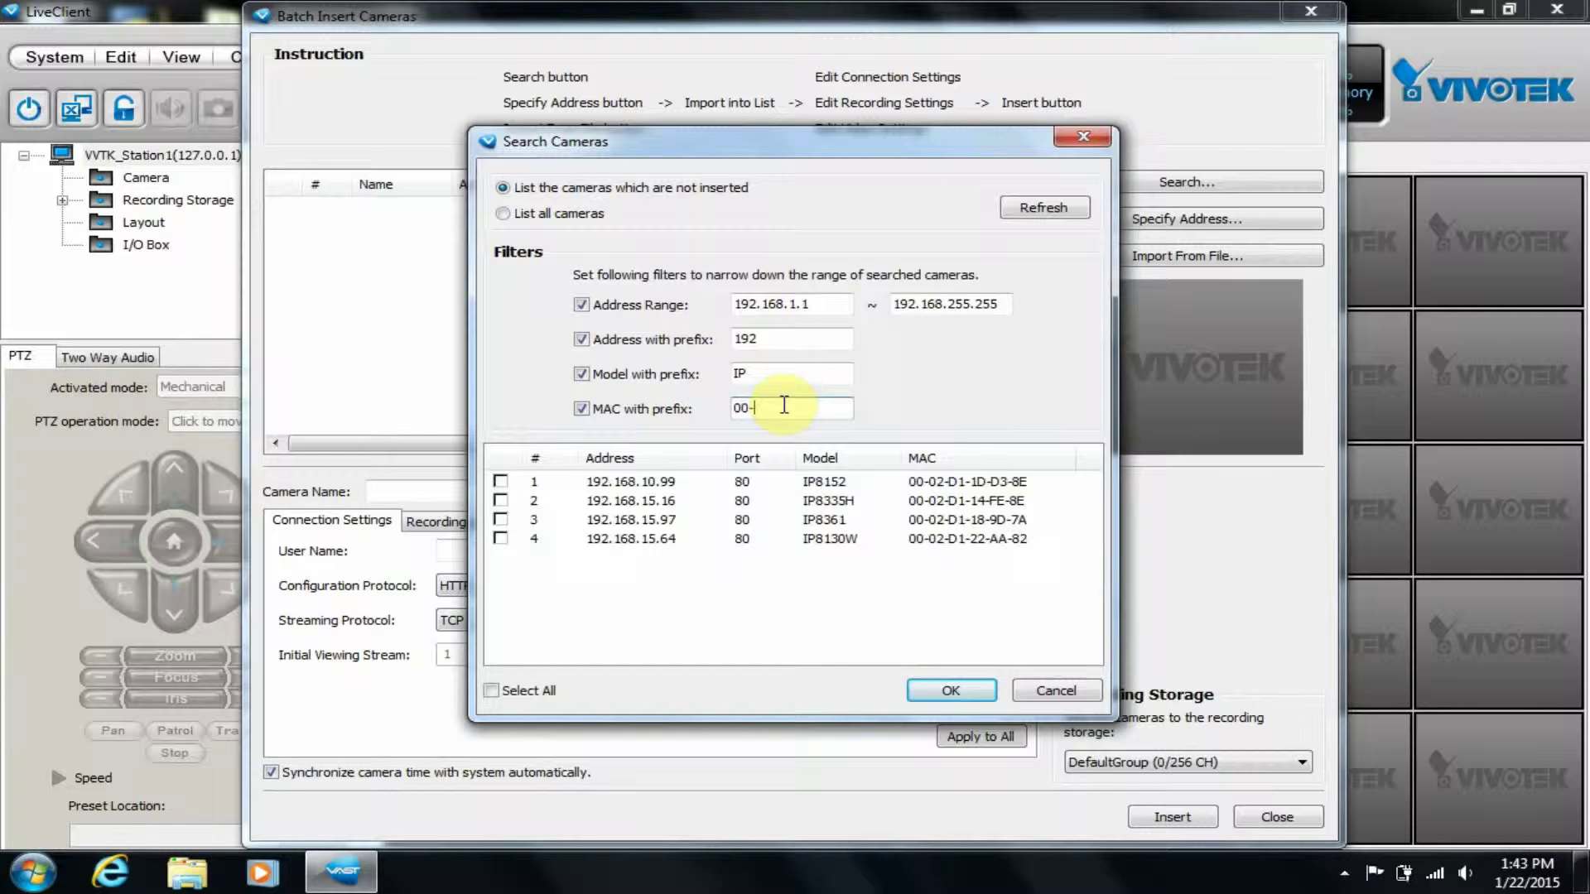
text(-02)
text(-d1)
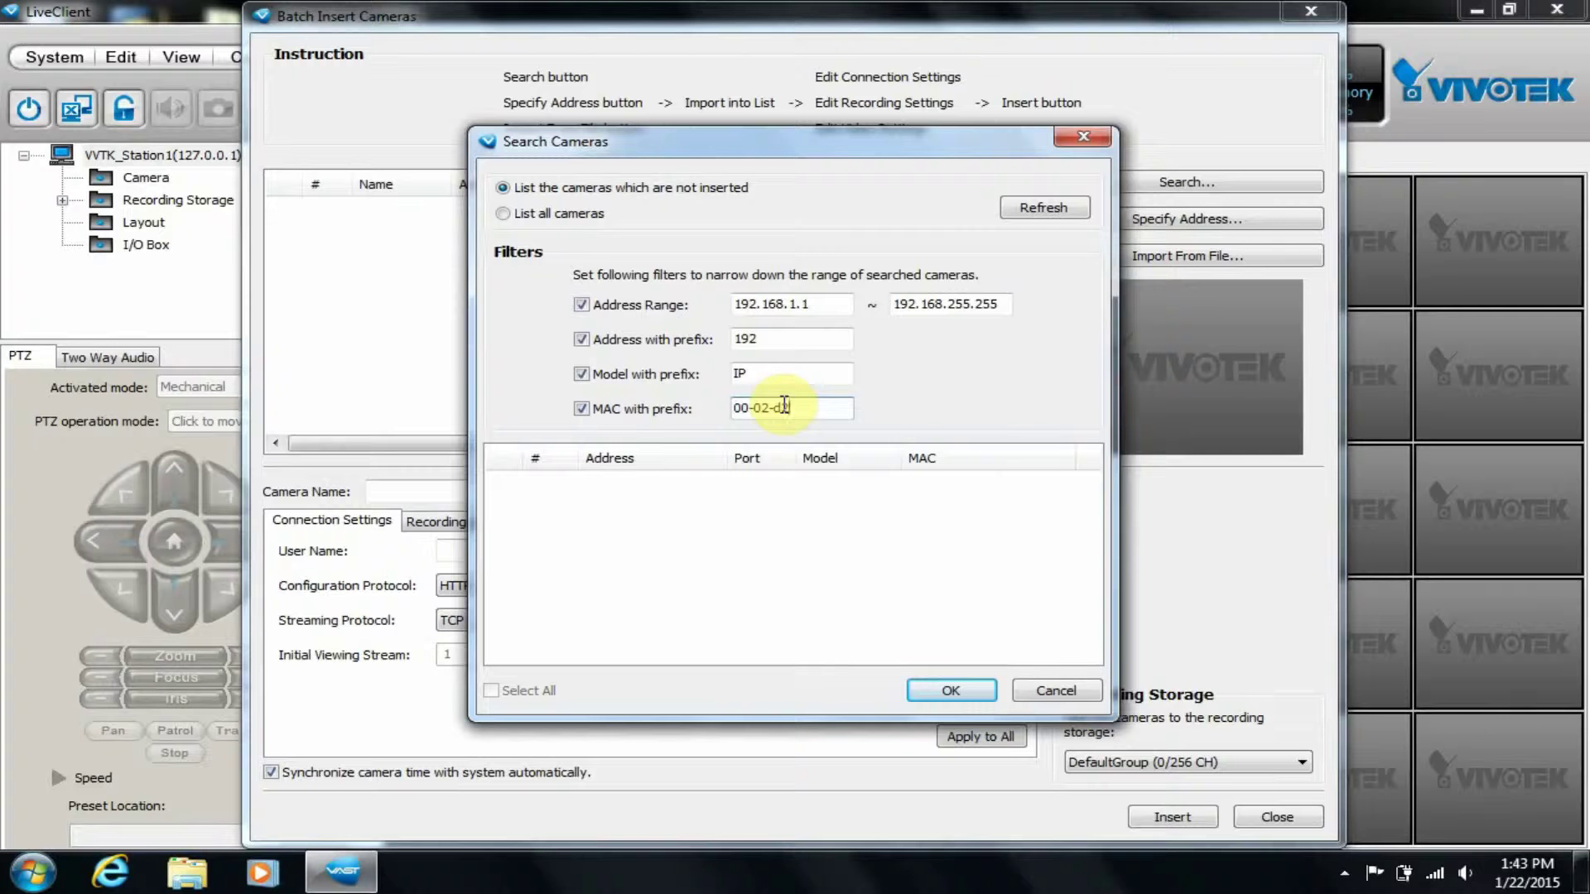
click(581, 373)
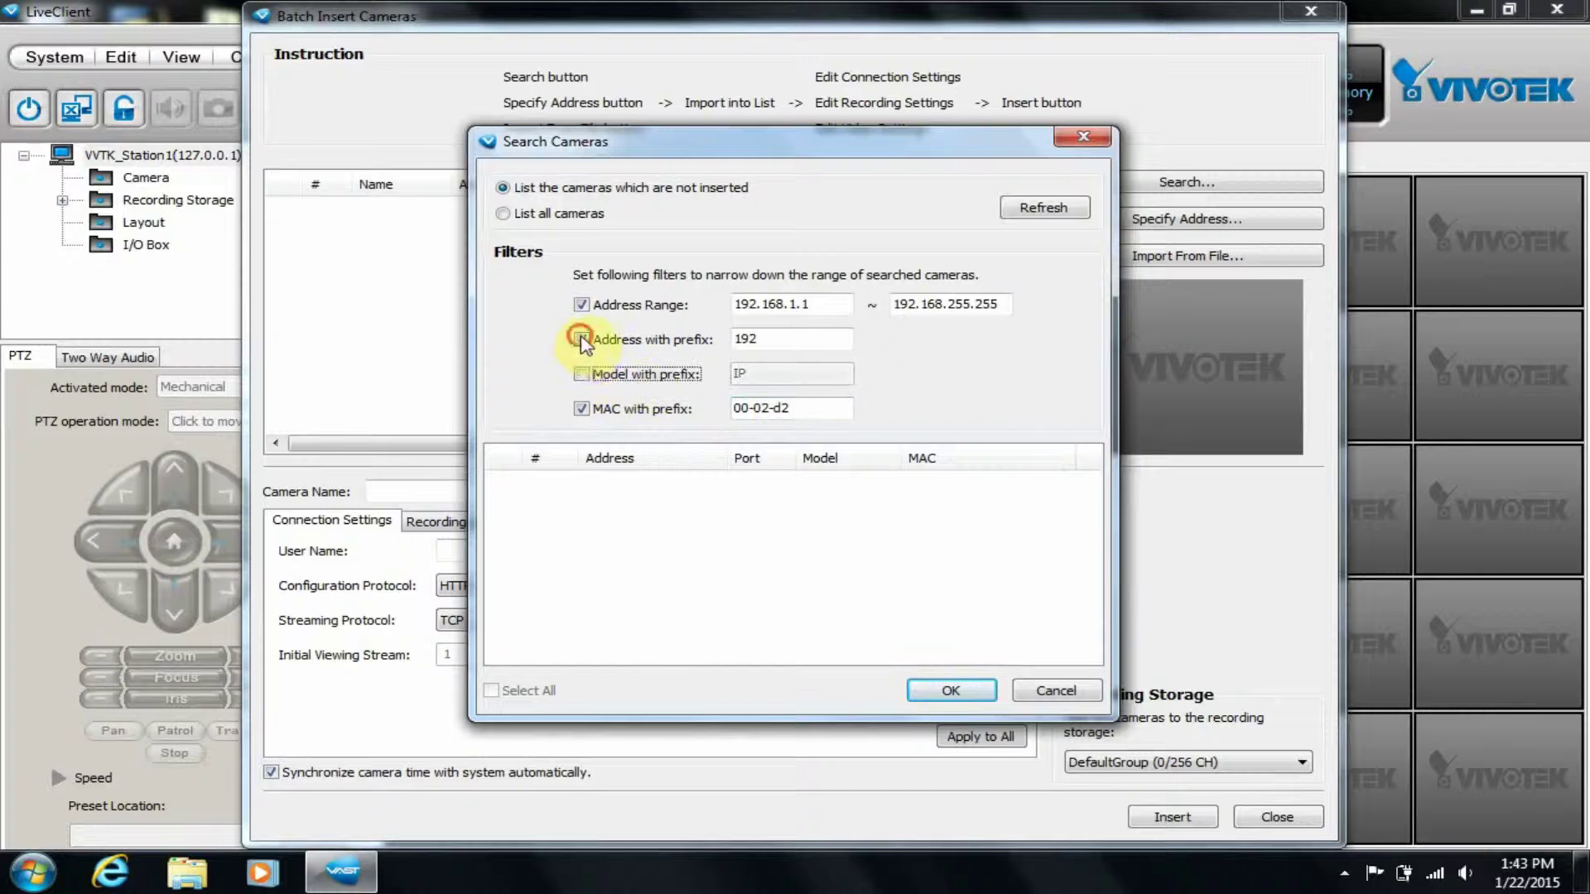
click(582, 340)
click(581, 305)
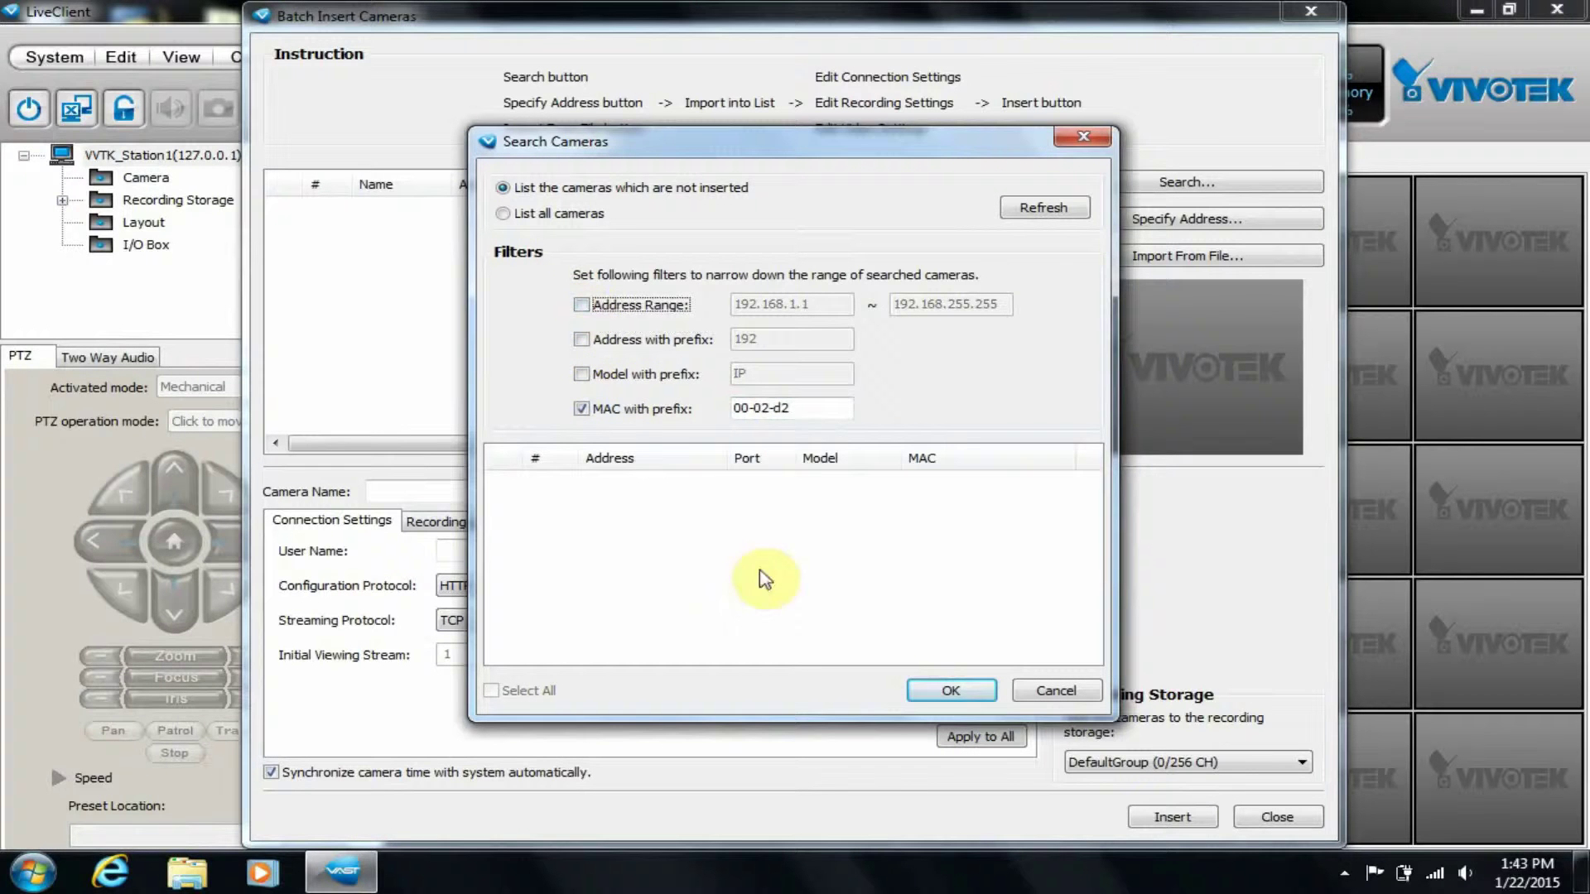
click(815, 410)
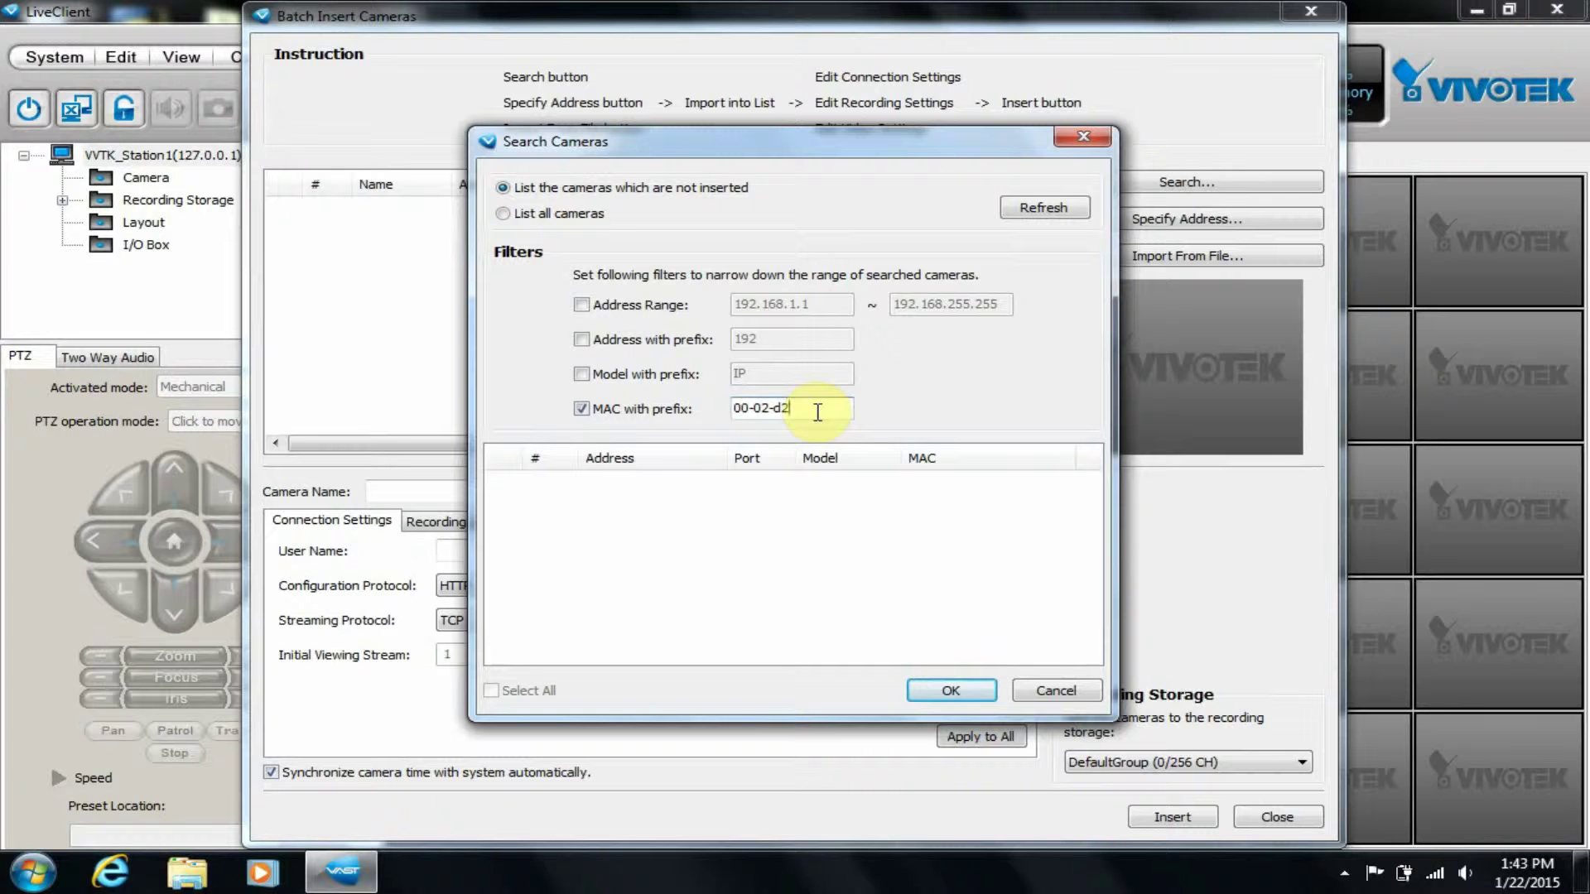
key(BackSpace)
text(1)
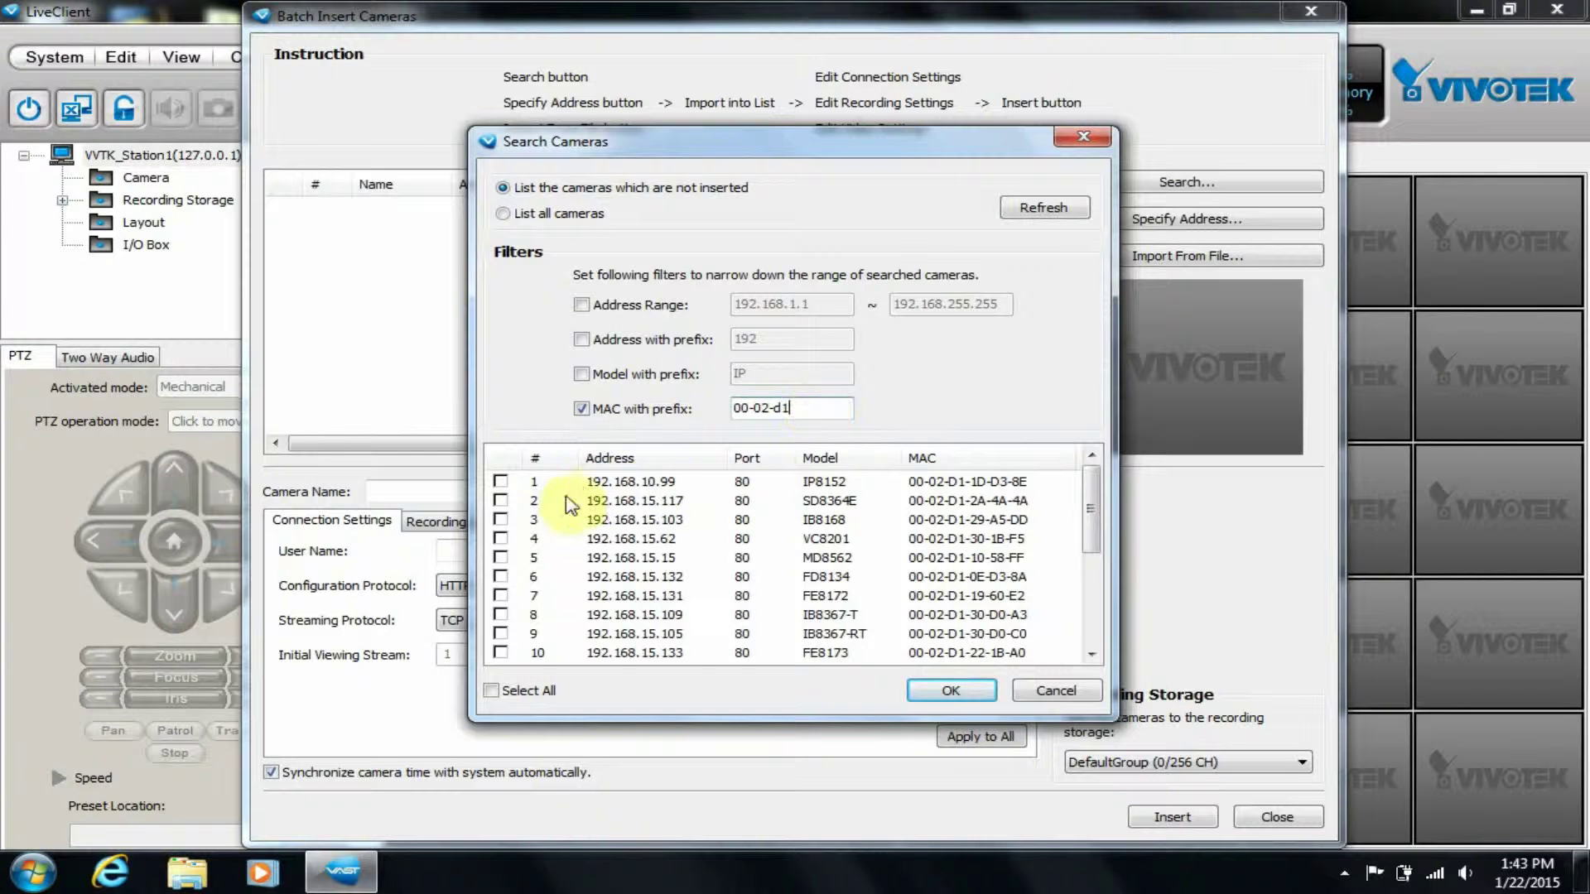
Re-enable the IP model filter and import camera 192.168.10.99 (IP8152) into the batch list.
click(534, 689)
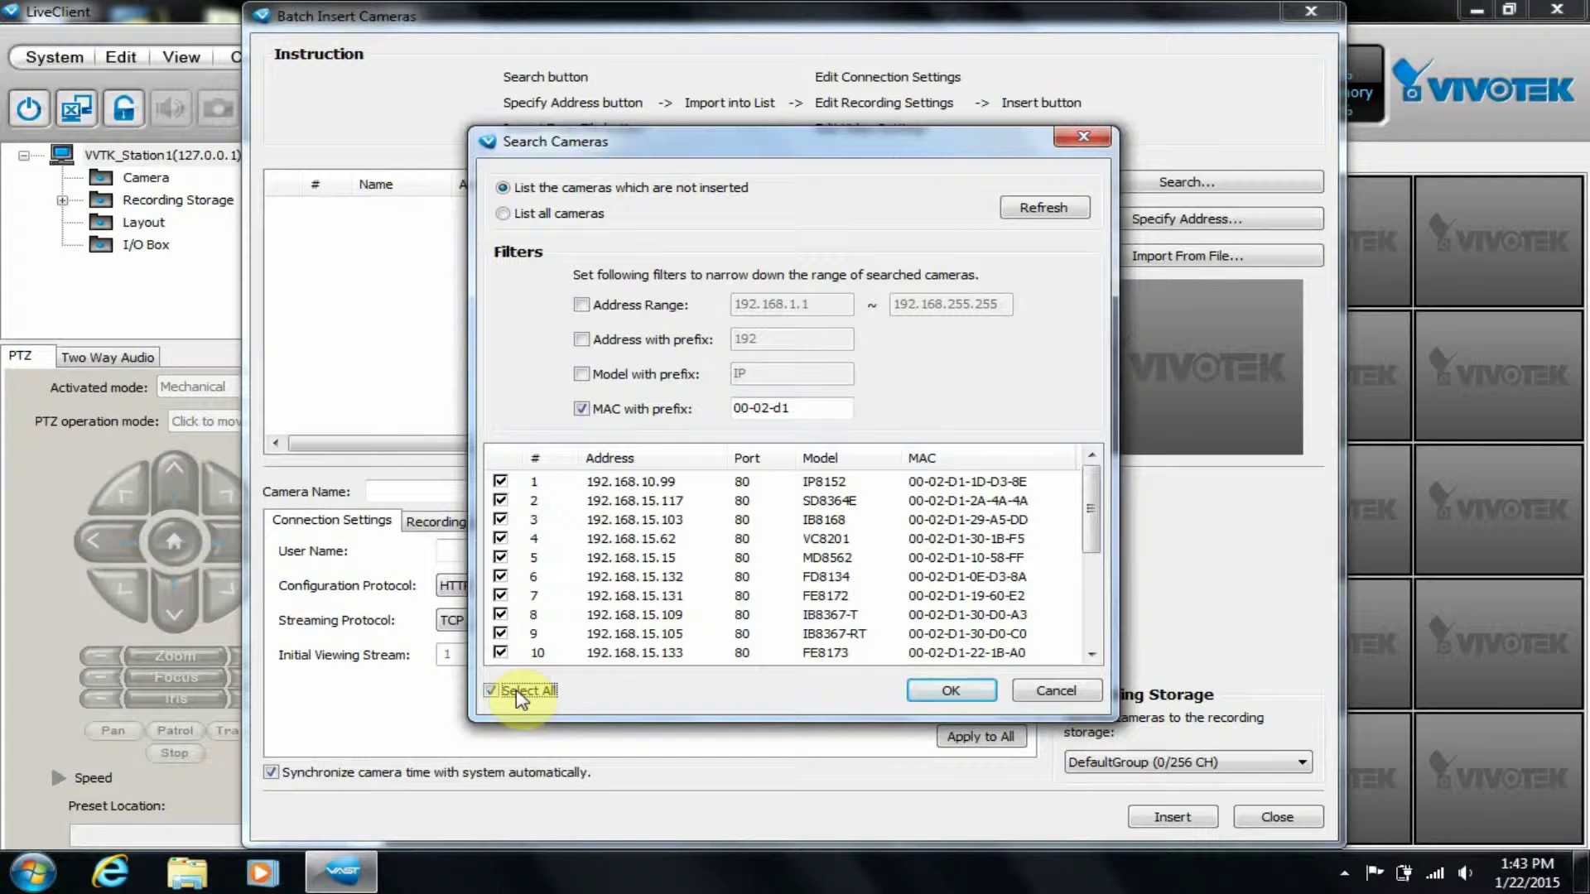
click(530, 690)
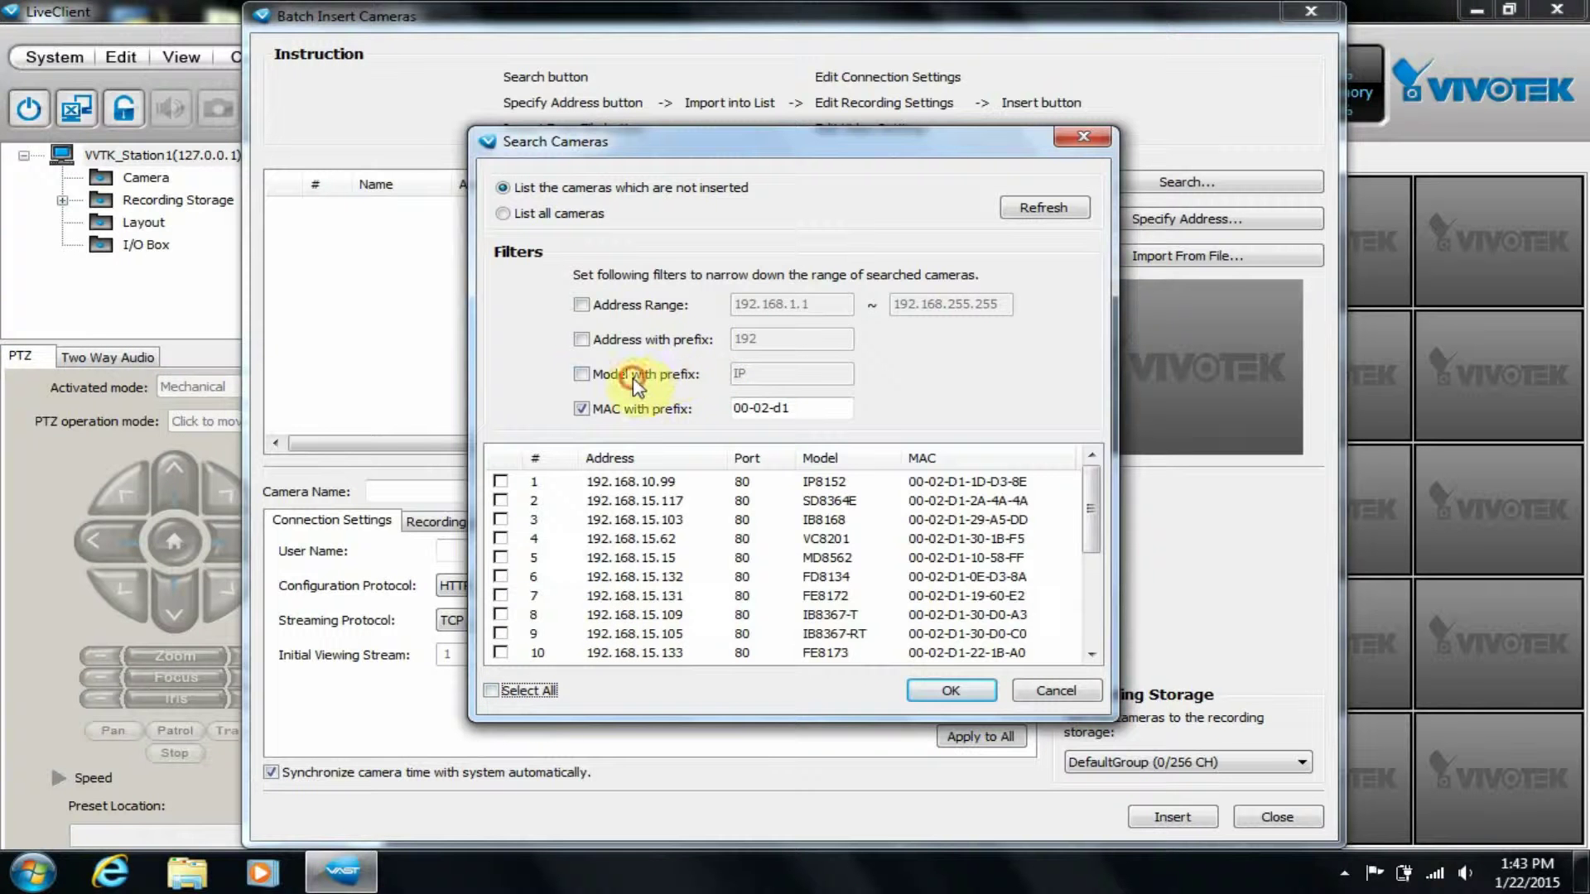
click(633, 374)
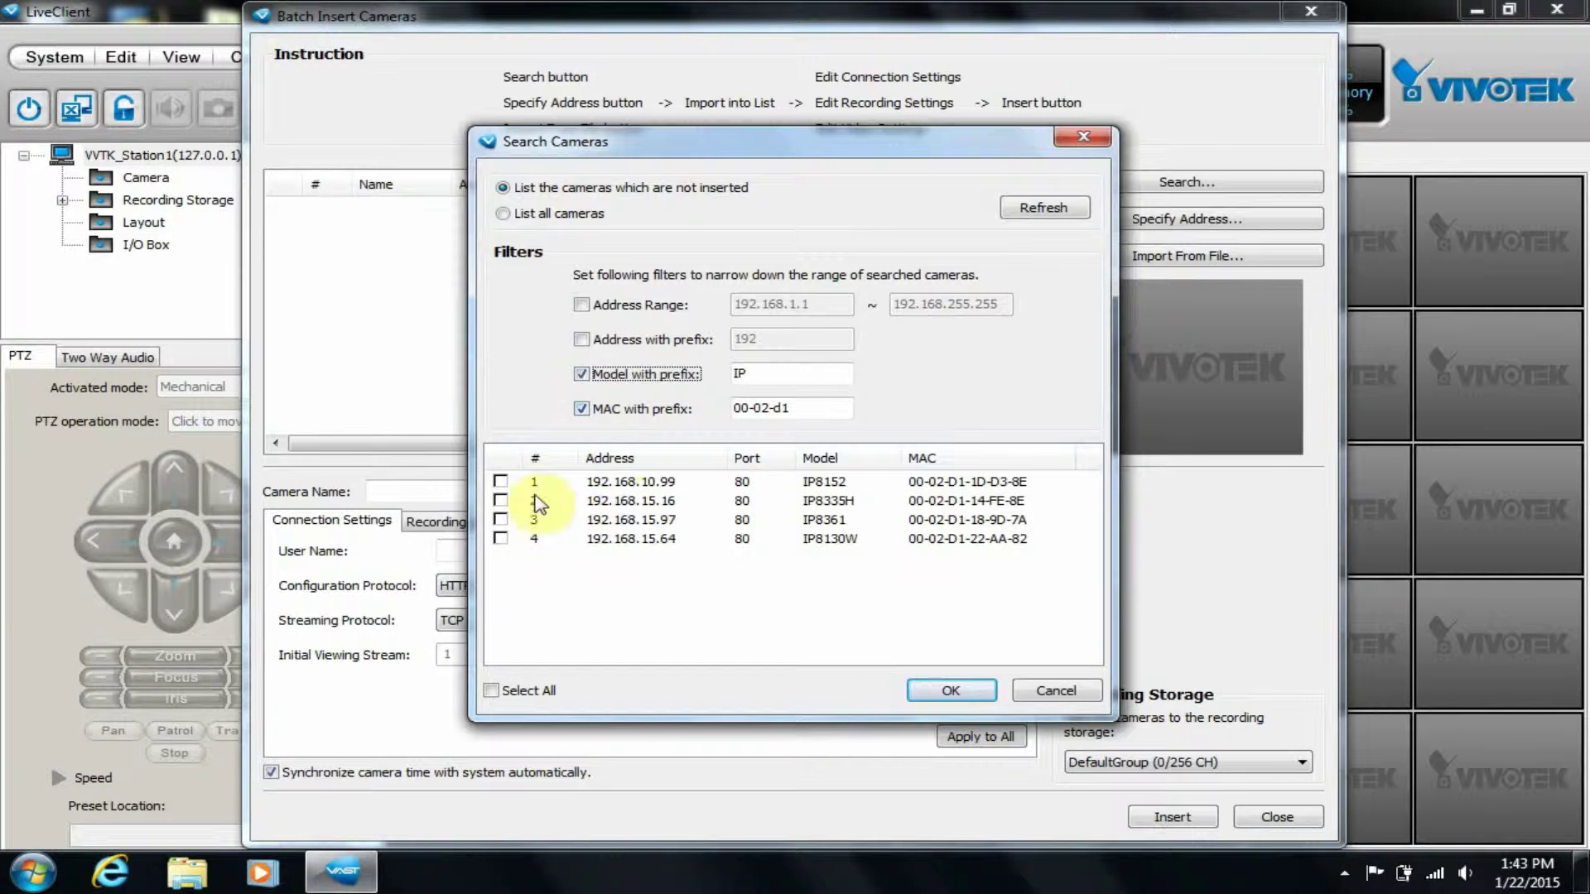
click(500, 481)
click(944, 690)
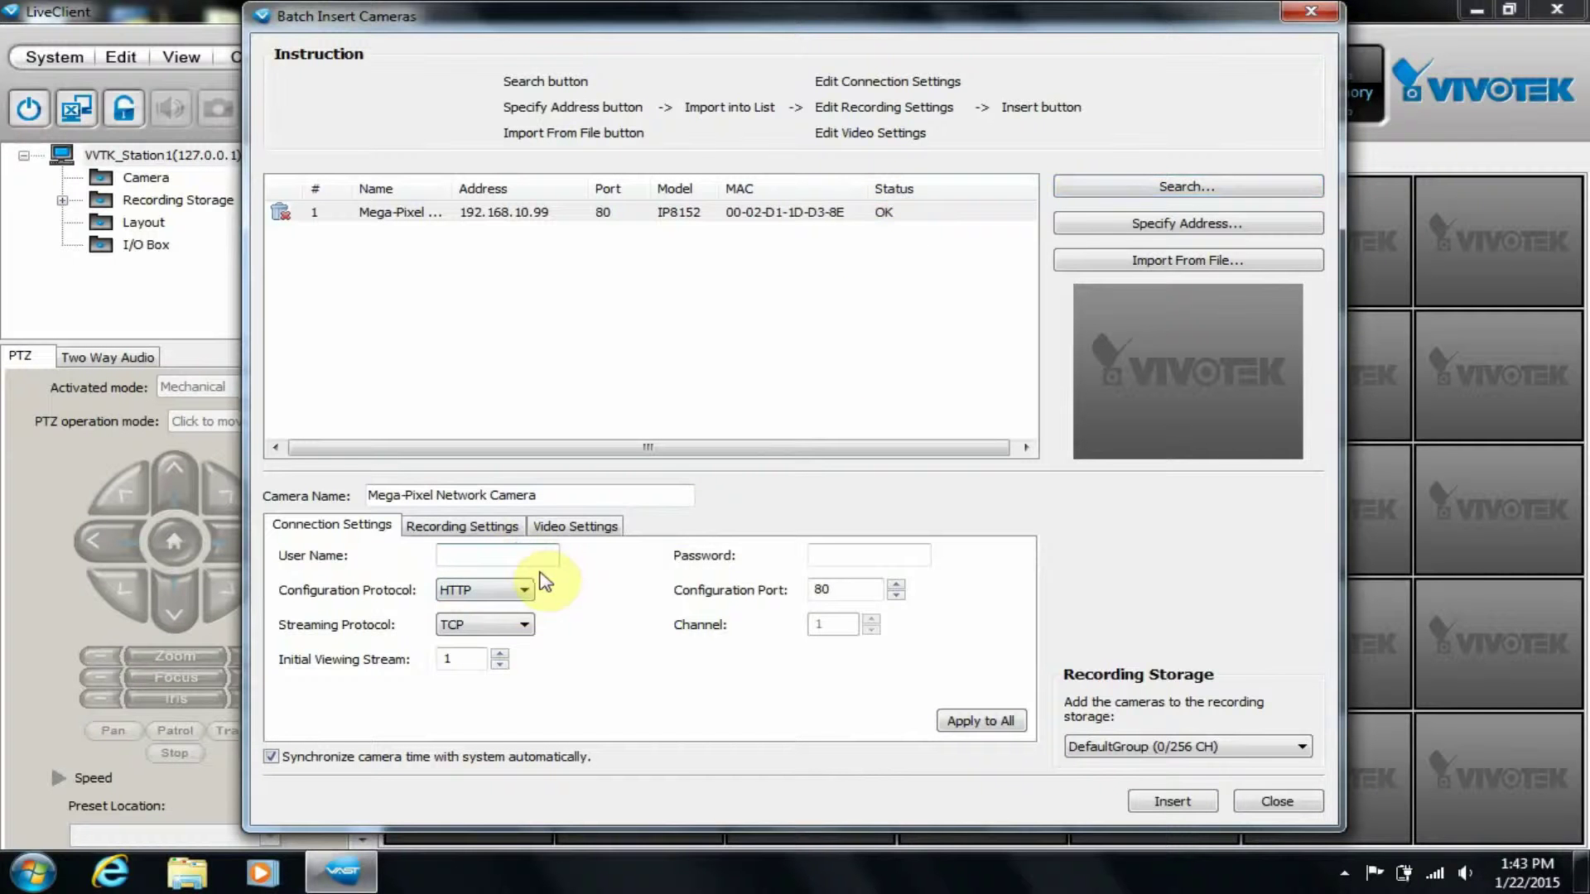
Insert the IP8152 camera into the station, dismiss the results, and close Batch Insert Cameras.
click(854, 553)
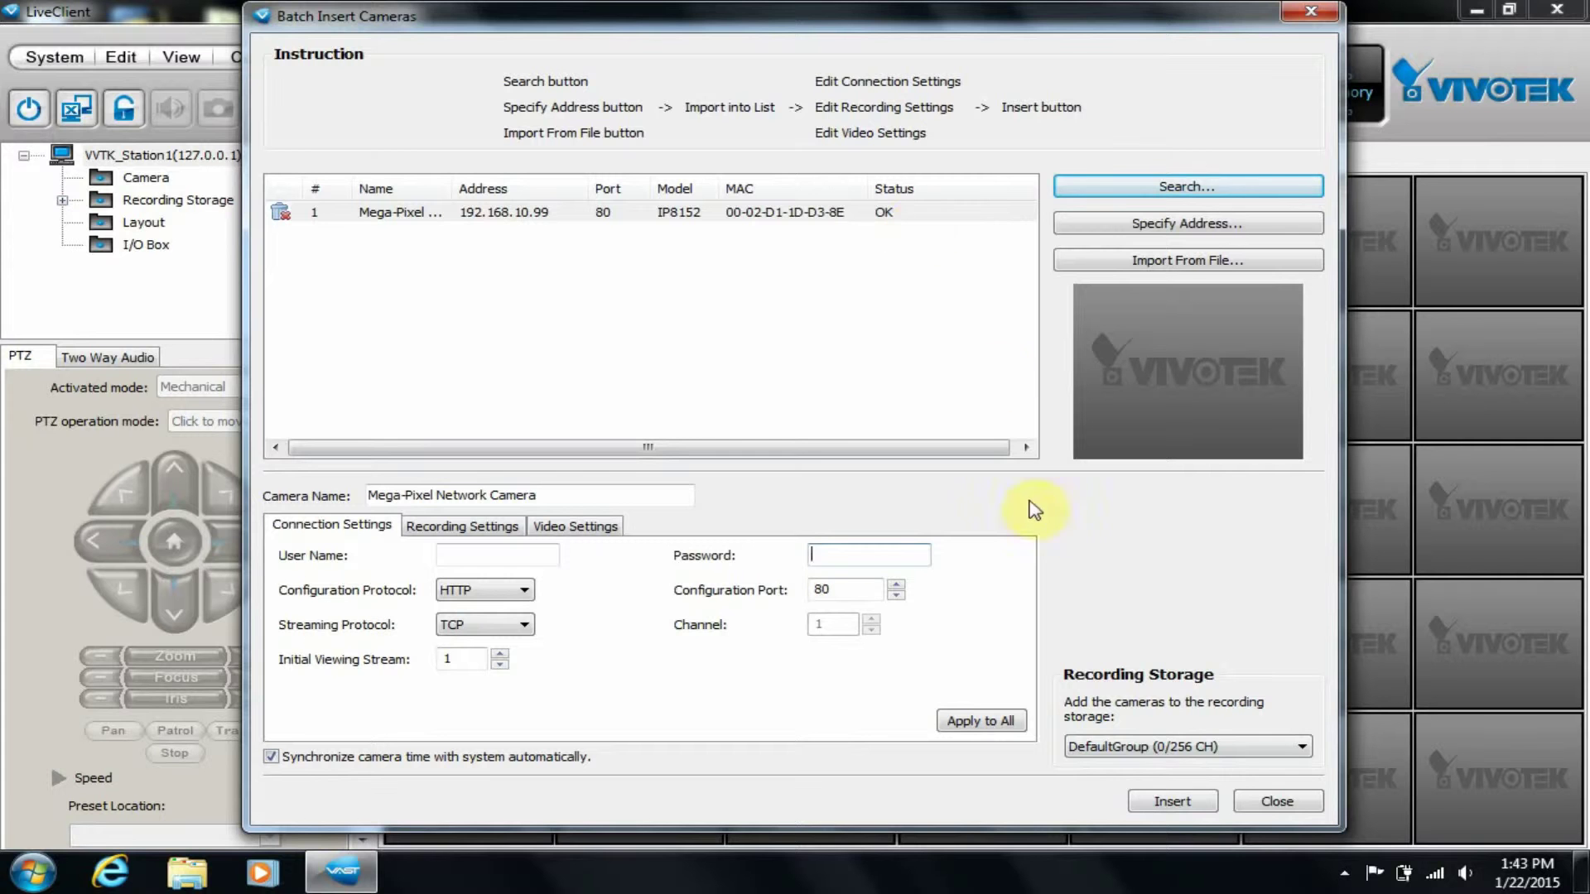
click(1159, 801)
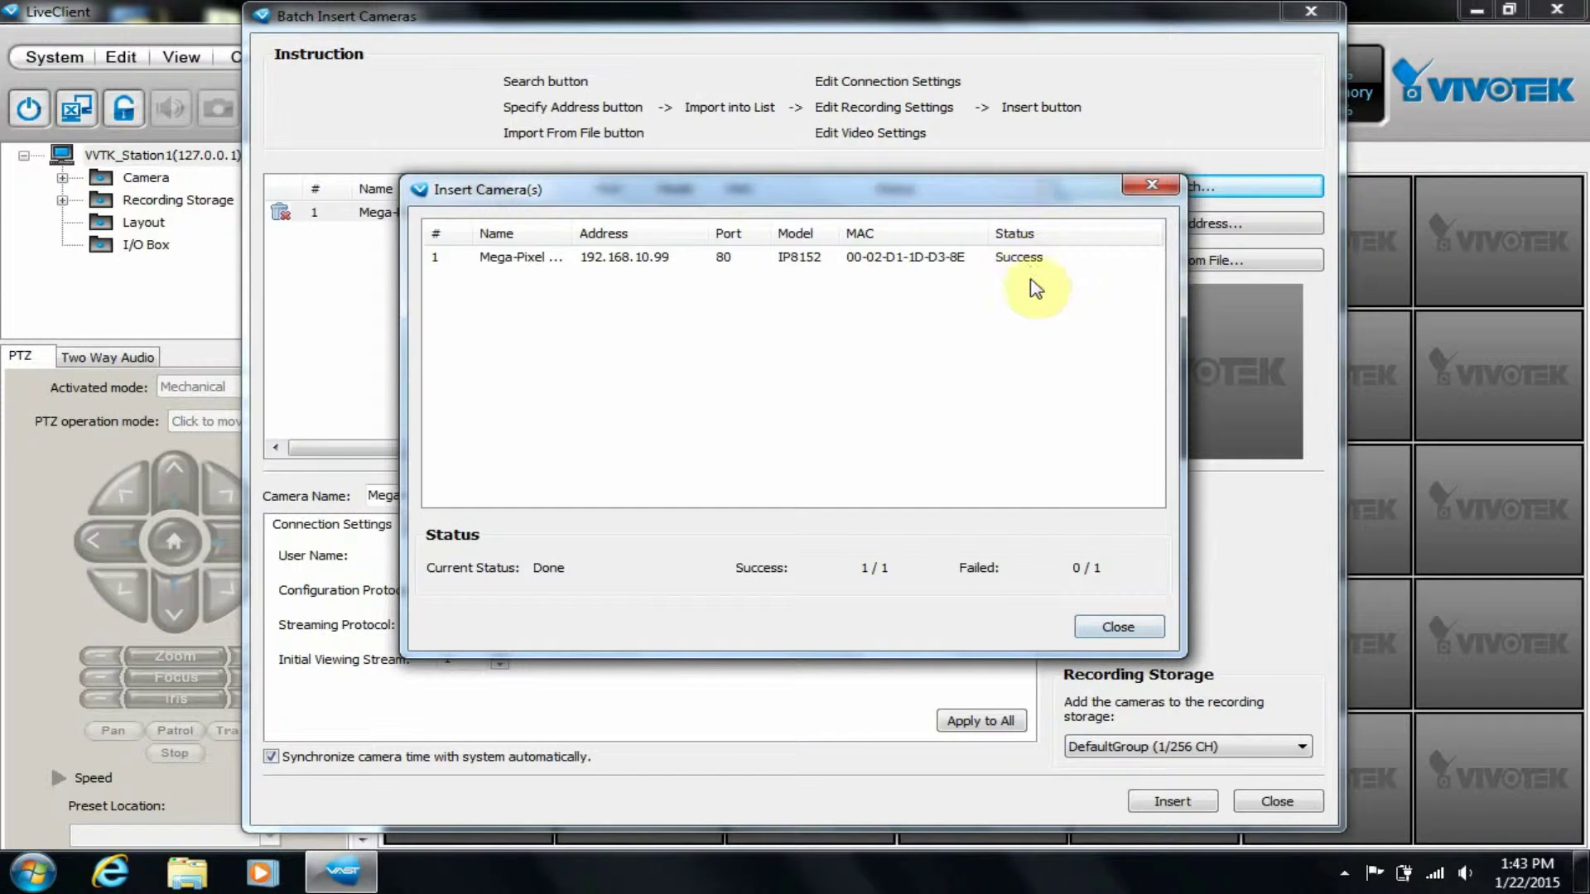
click(1091, 626)
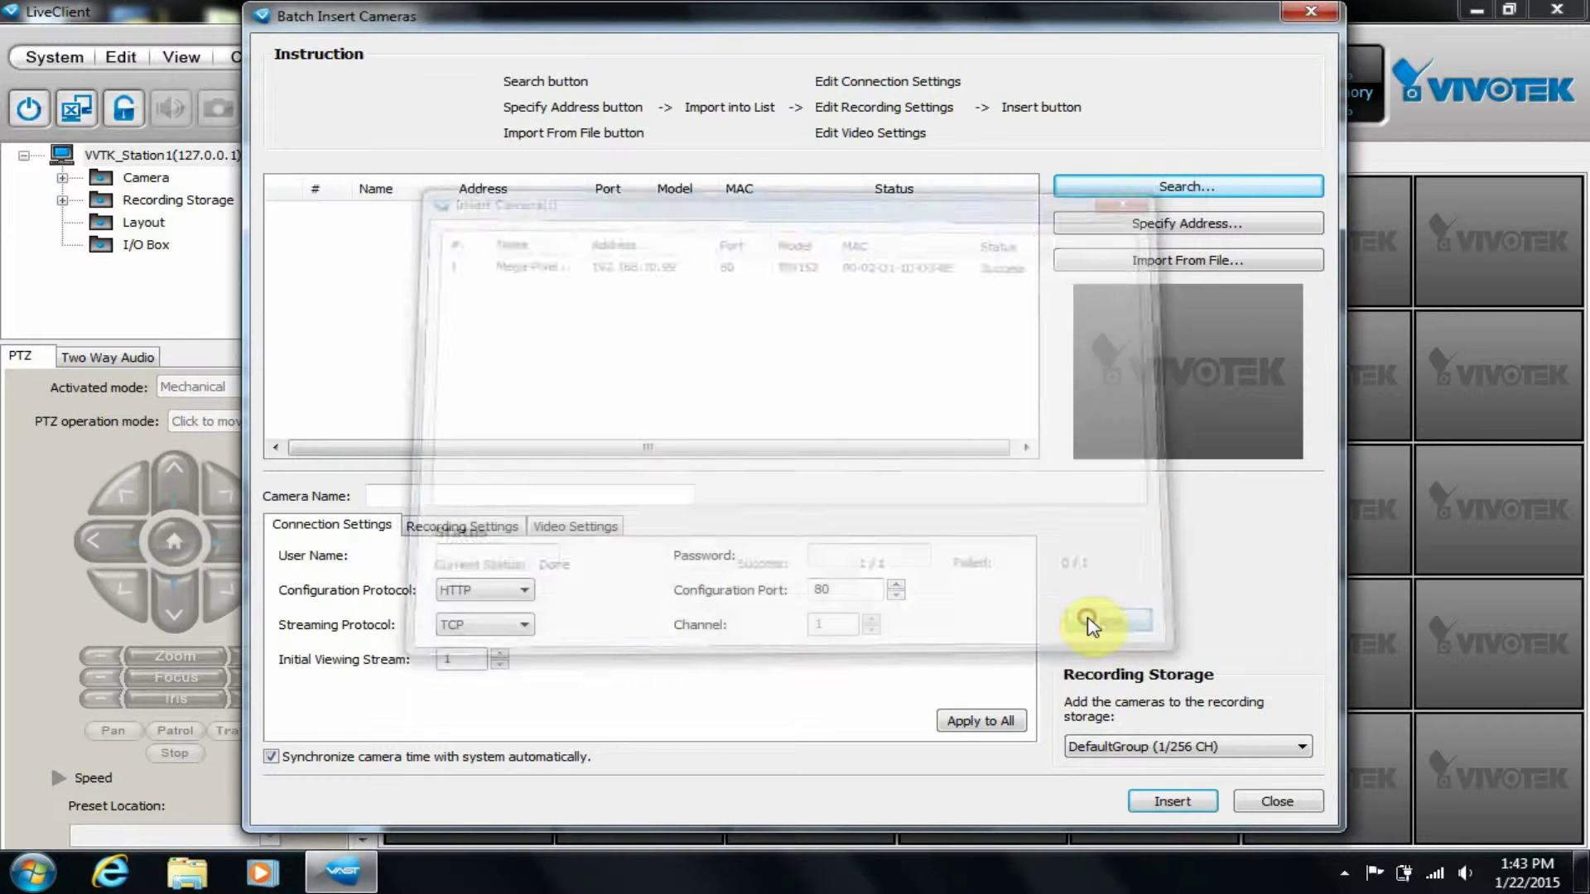
click(1302, 805)
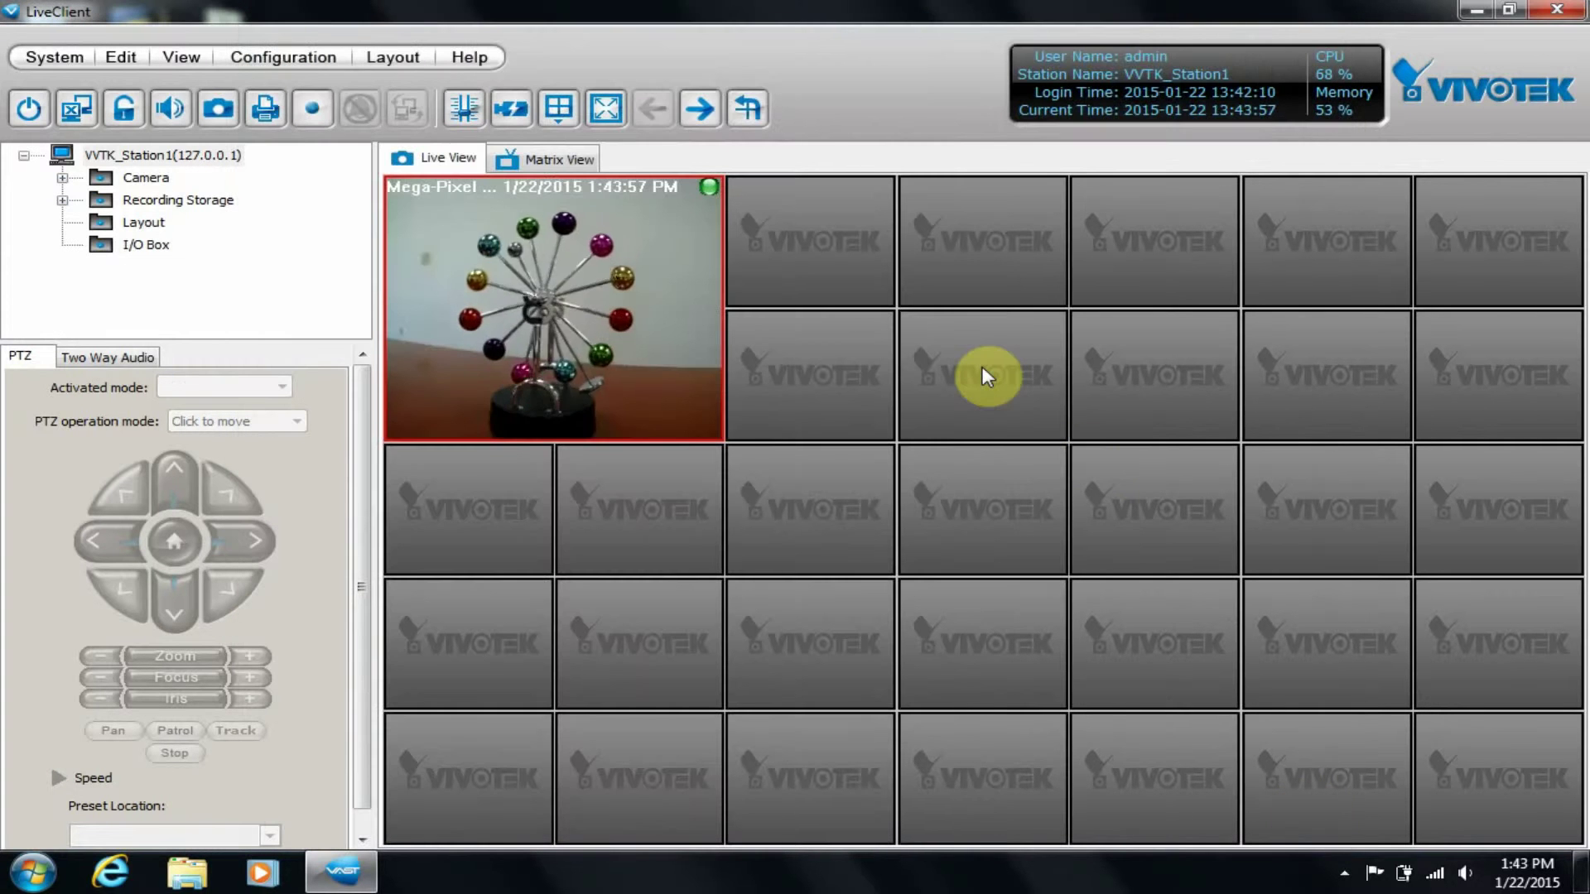